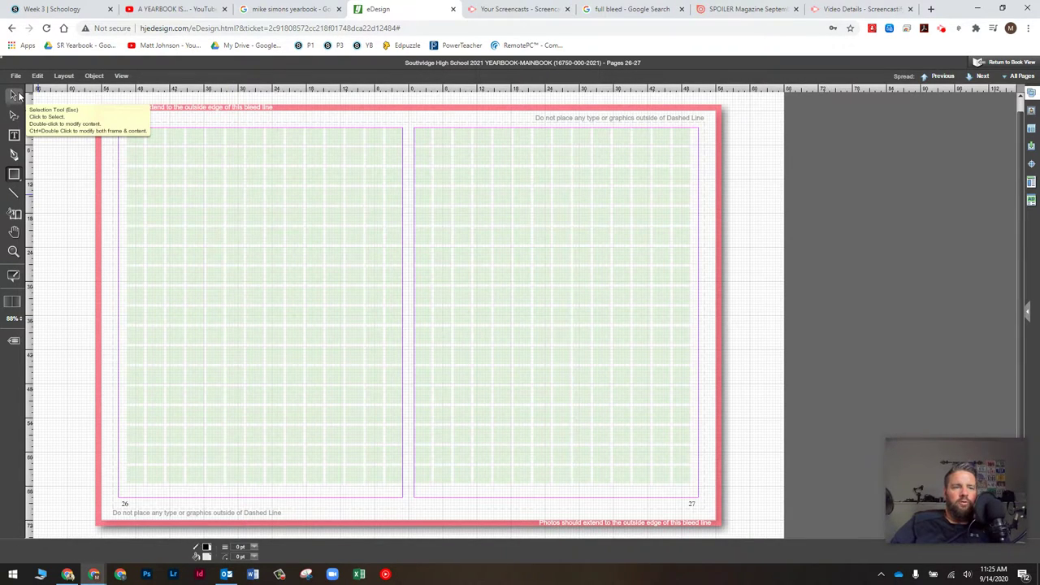
pyautogui.click(12, 98)
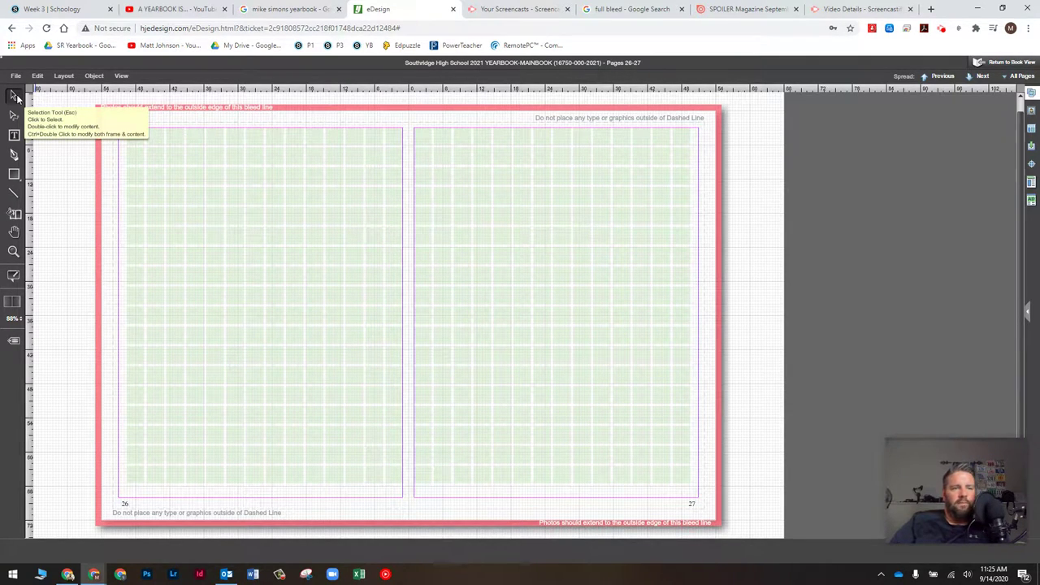
pyautogui.click(14, 176)
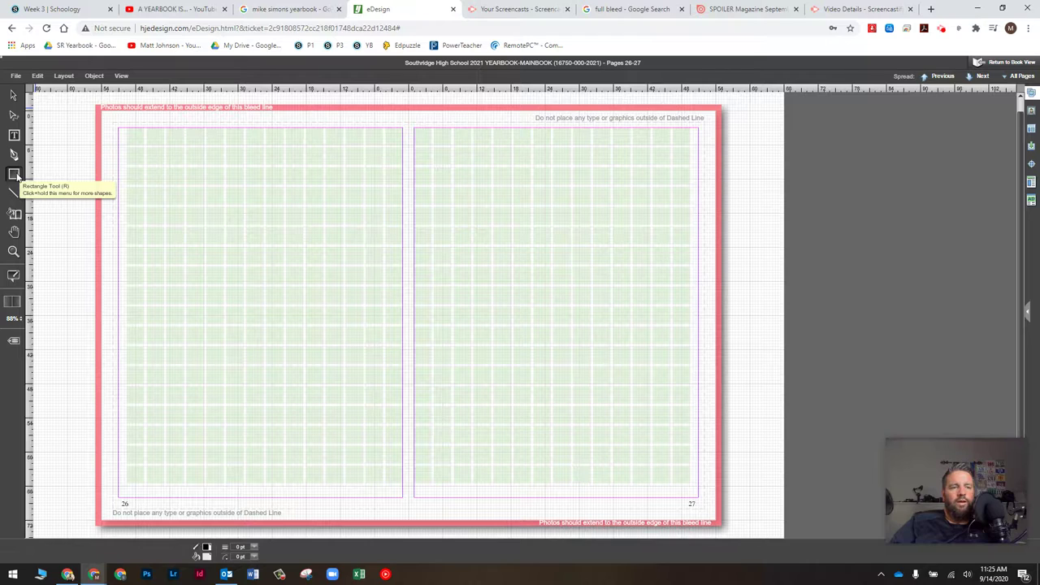
pyautogui.moveTo(14, 176); pyautogui.dragTo(67, 178)
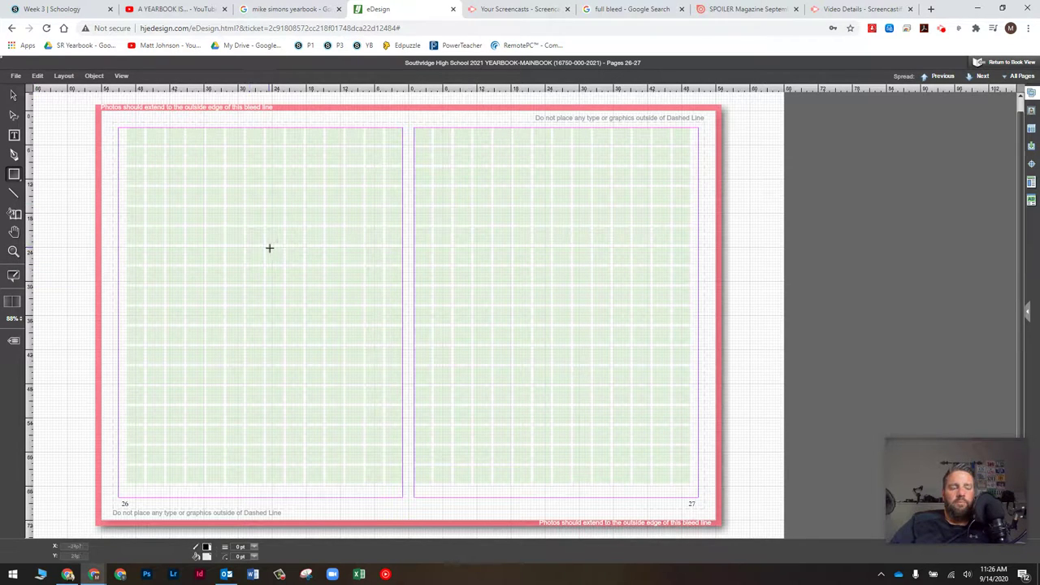
pyautogui.scroll(5, 270, 248)
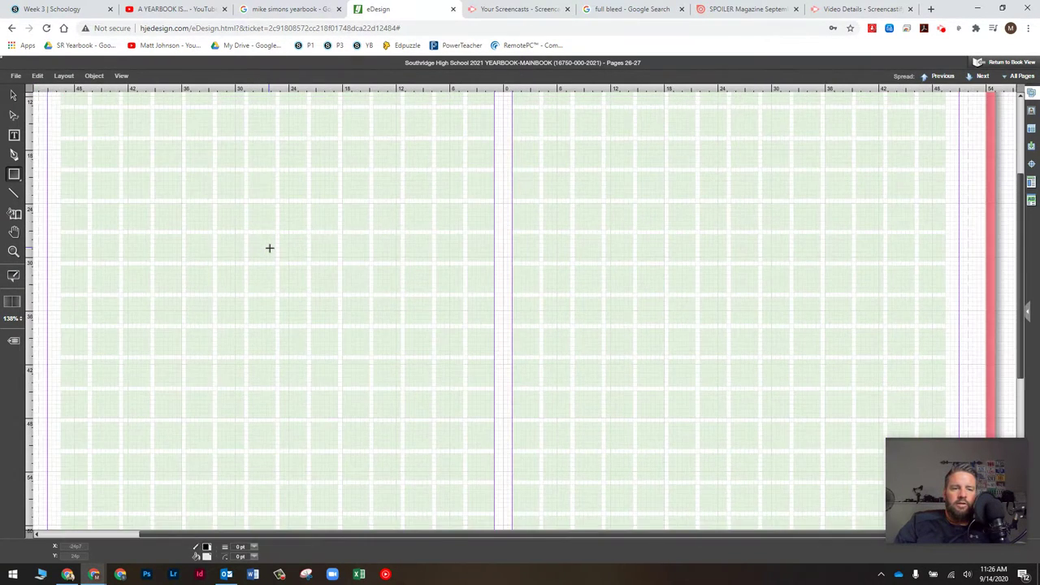
pyautogui.scroll(-2, 270, 248)
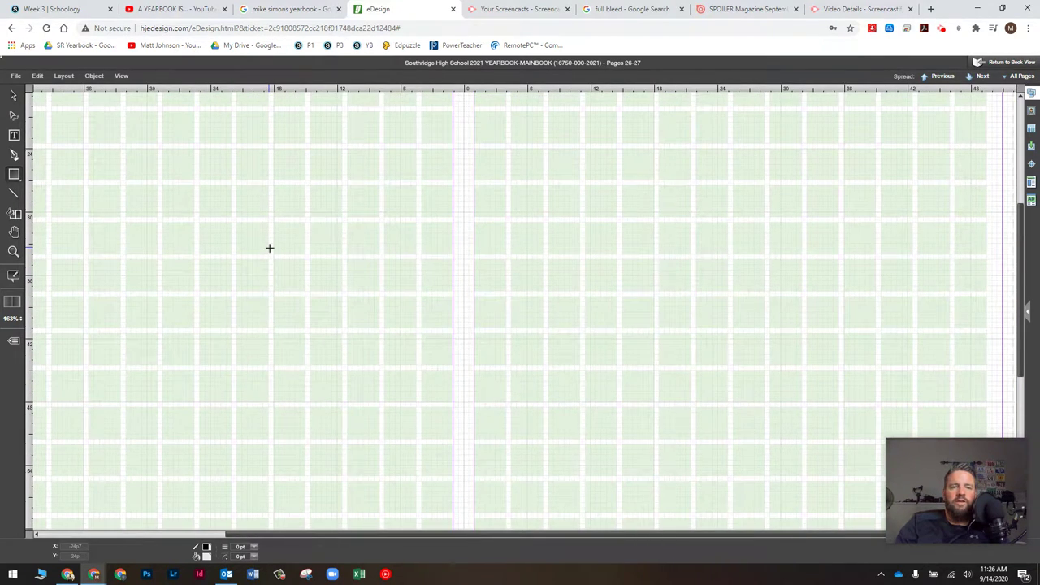
pyautogui.scroll(-5, 270, 248)
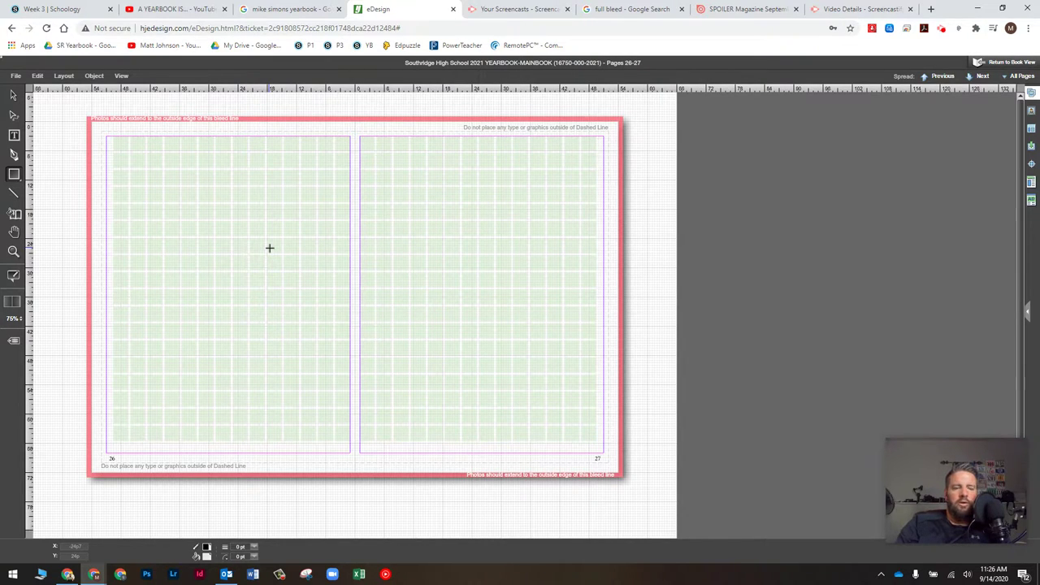
pyautogui.scroll(1, 270, 248)
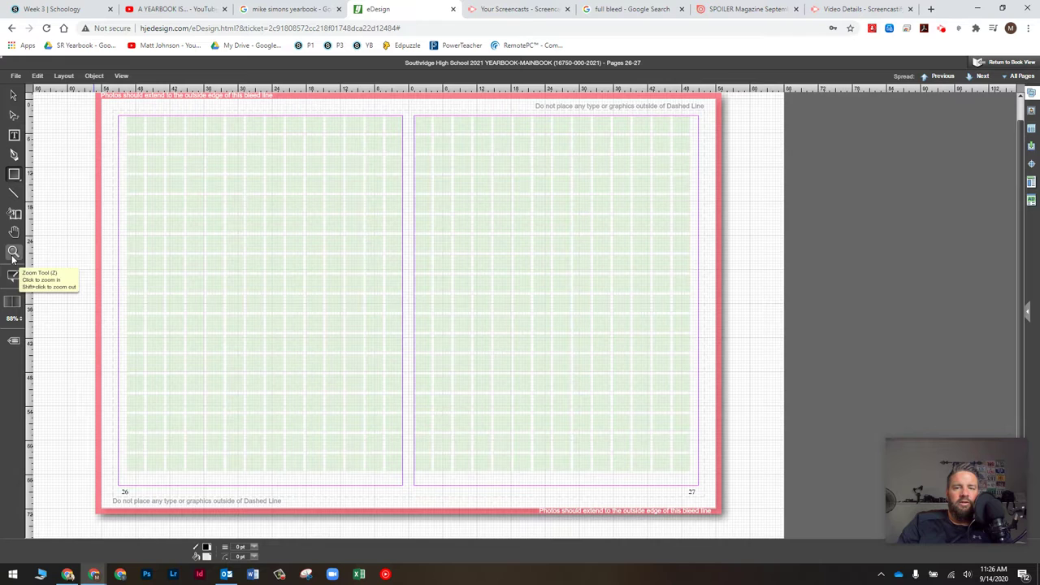
pyautogui.hotkey('ctrl', '=')
pyautogui.hotkey('ctrl', '=')
pyautogui.hotkey('ctrl', '=')
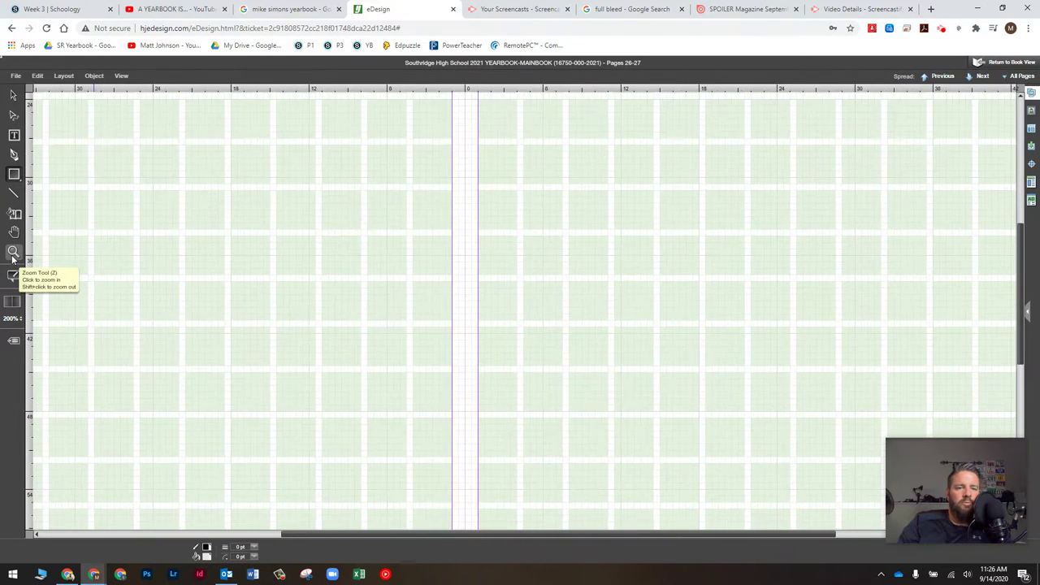
pyautogui.hotkey('ctrl', '=')
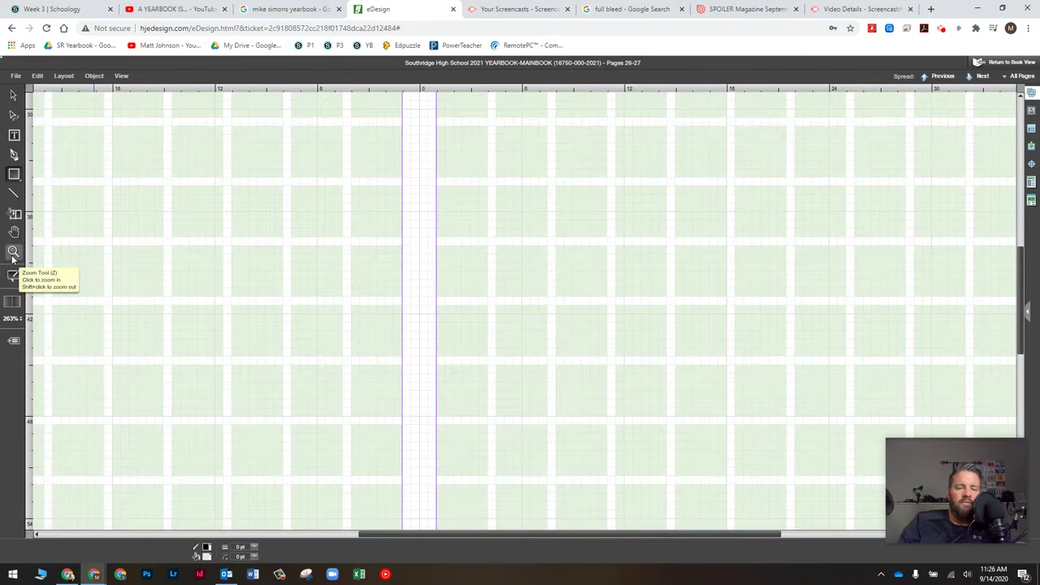
pyautogui.hotkey('ctrl', '0')
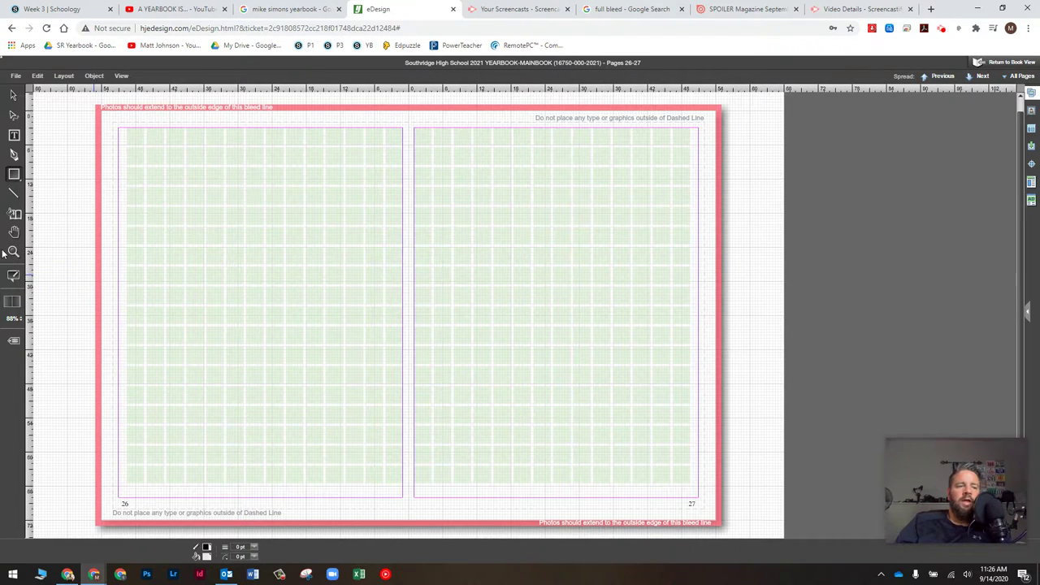
# Step: Draw a rectangle about 32p6 wide and 20p6 high across the gutter between pages 26 and 27
pyautogui.click(13, 175)
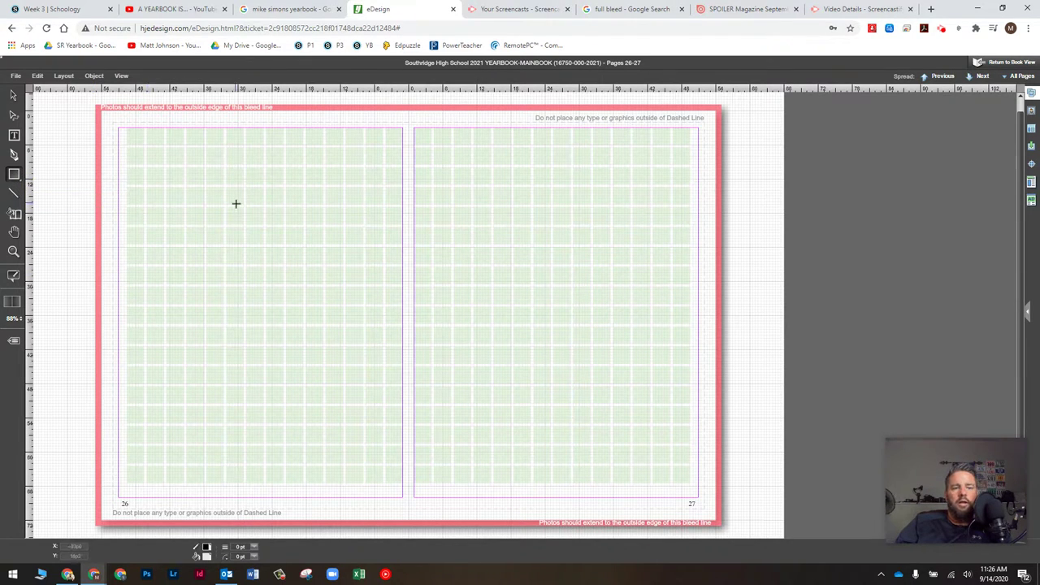
pyautogui.scroll(5, 236, 203)
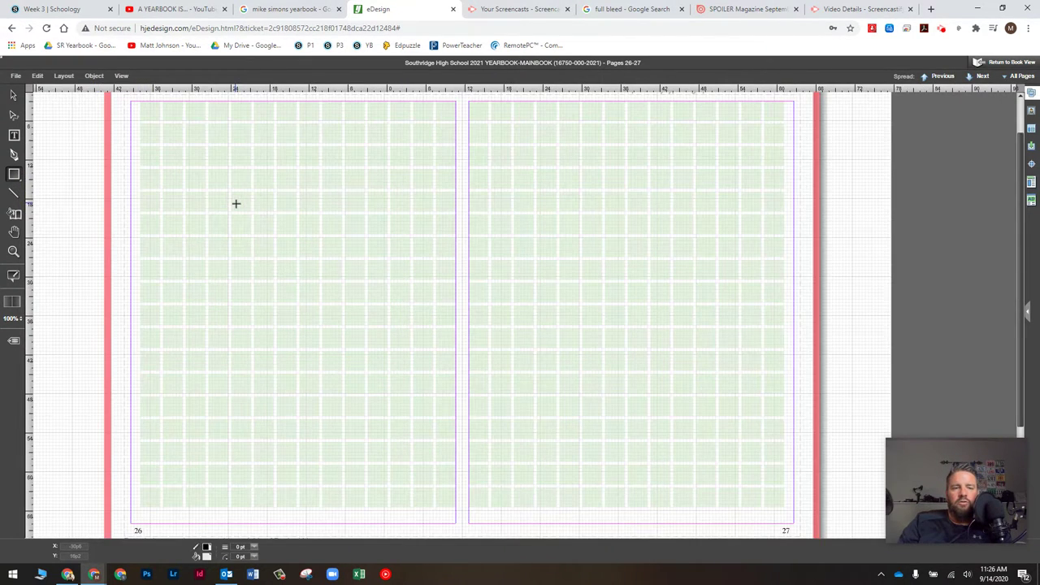
pyautogui.scroll(1, 235, 203)
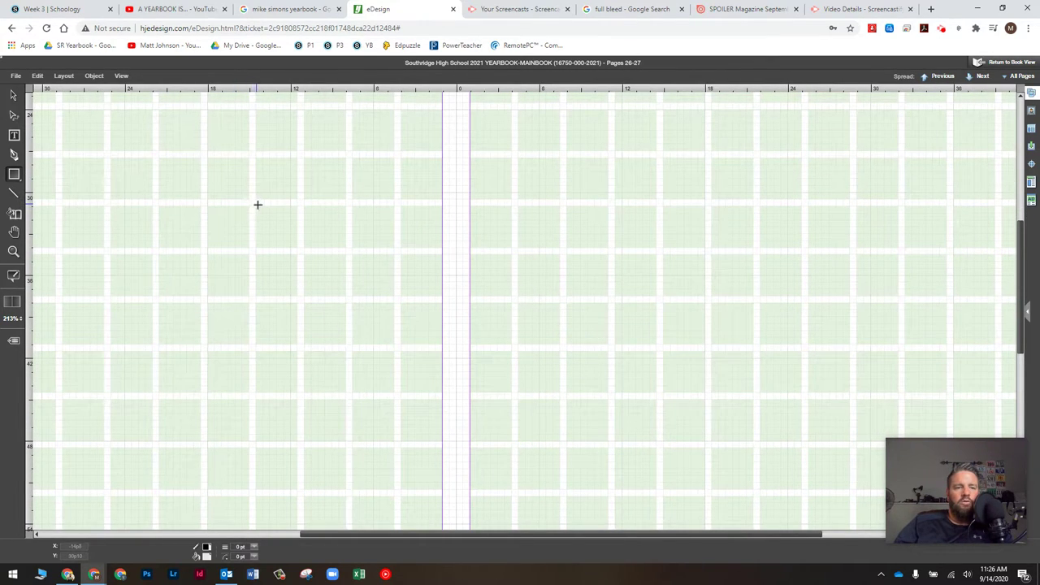
pyautogui.moveTo(256, 205); pyautogui.dragTo(658, 491)
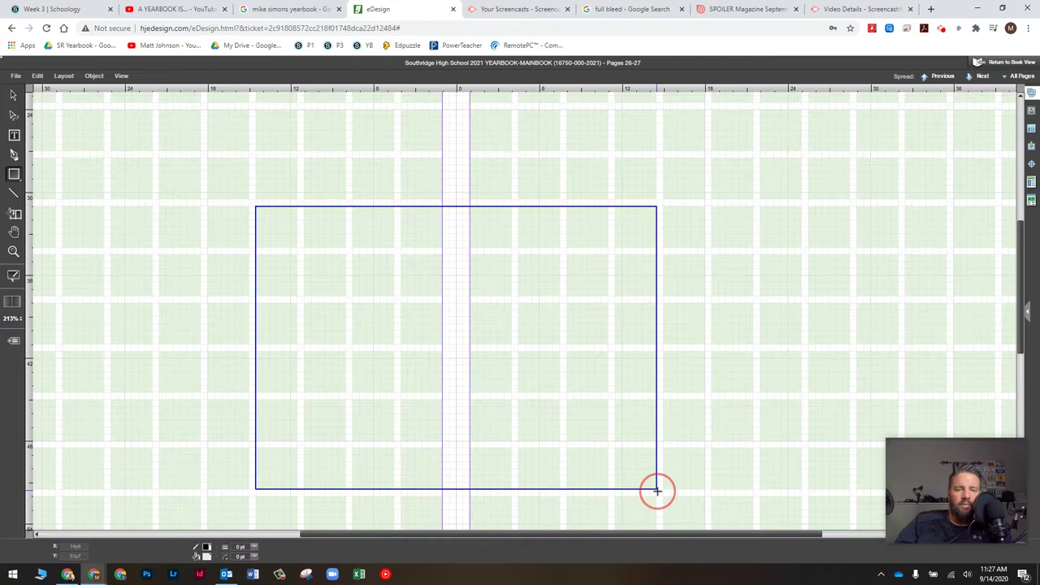
pyautogui.moveTo(658, 491); pyautogui.dragTo(705, 489)
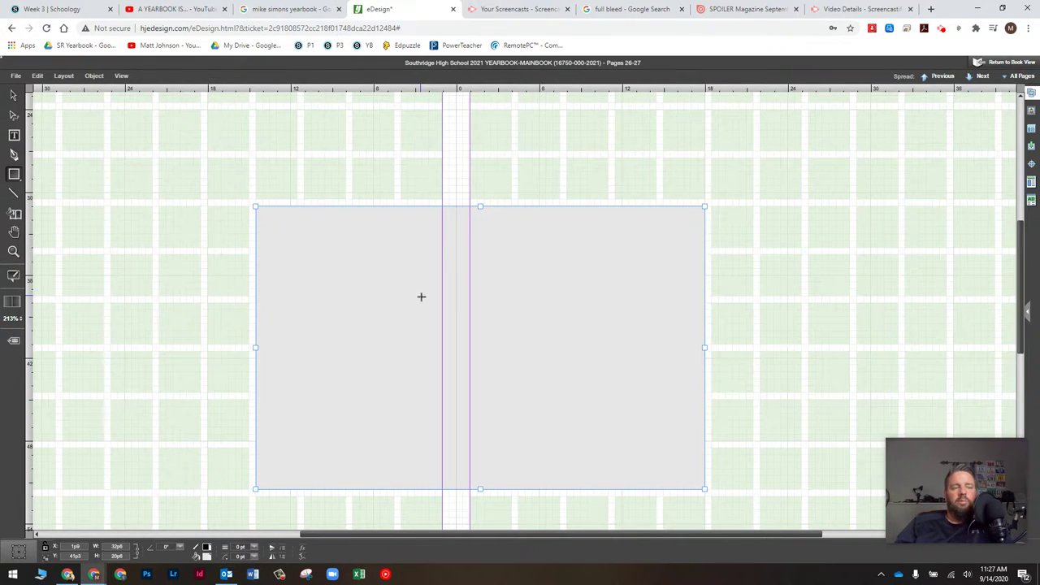
# Step: Move the rectangle from the gutter to the upper-left area of page 26
pyautogui.click(11, 98)
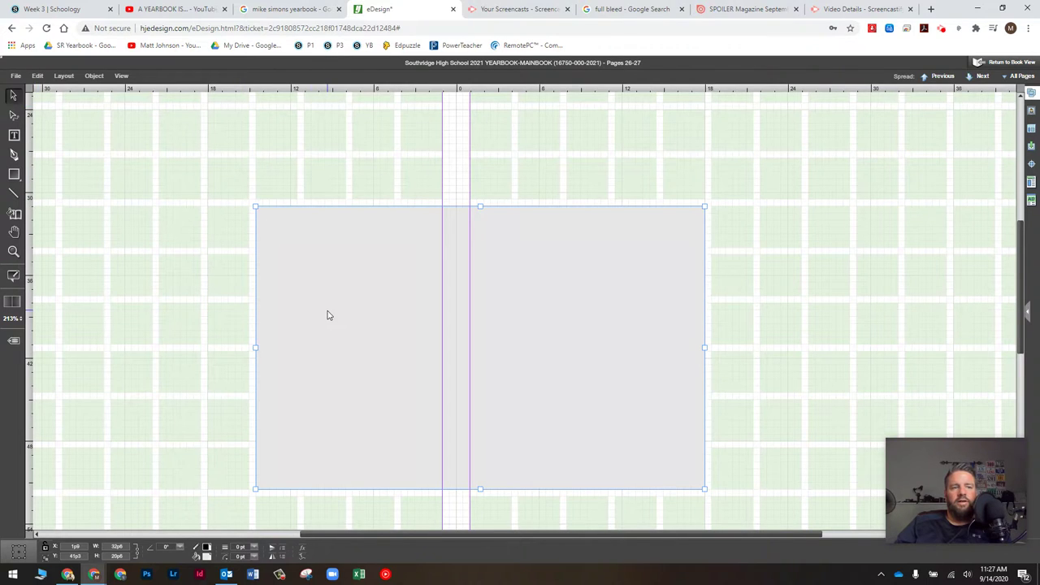
pyautogui.moveTo(379, 330); pyautogui.dragTo(227, 292)
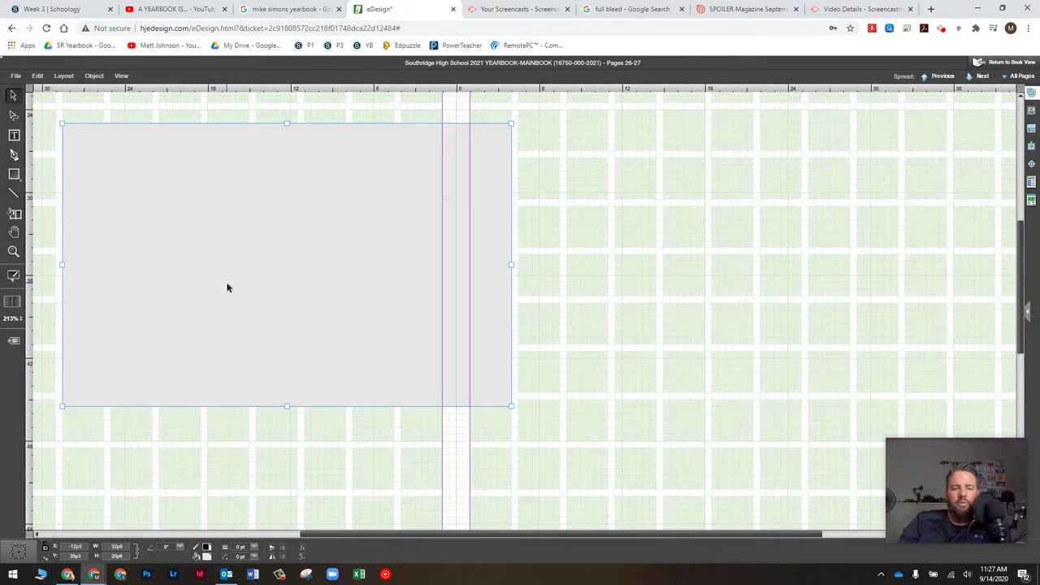
pyautogui.hotkey('ctrl', '0')
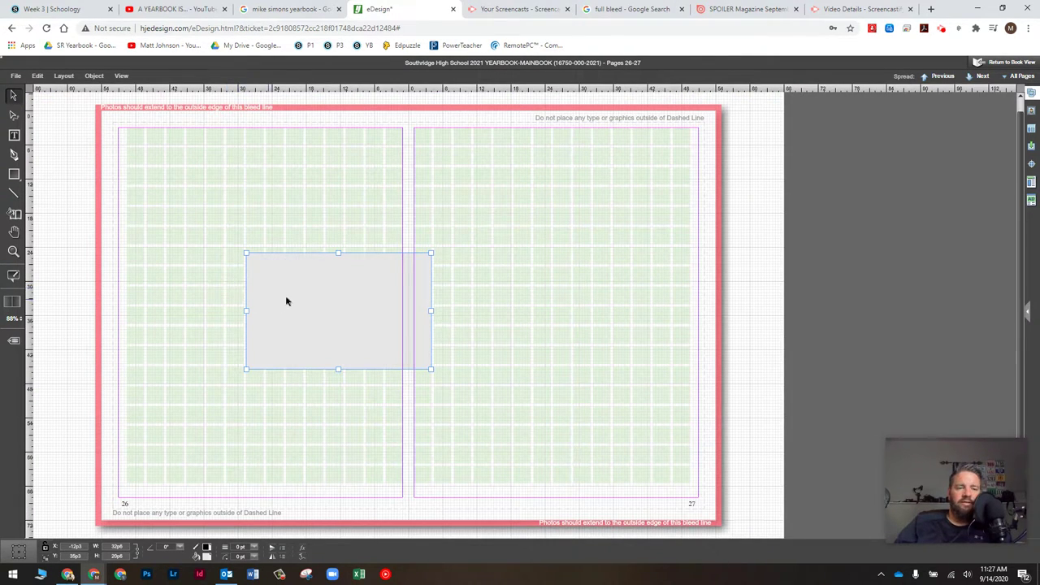
pyautogui.moveTo(285, 300); pyautogui.dragTo(195, 191)
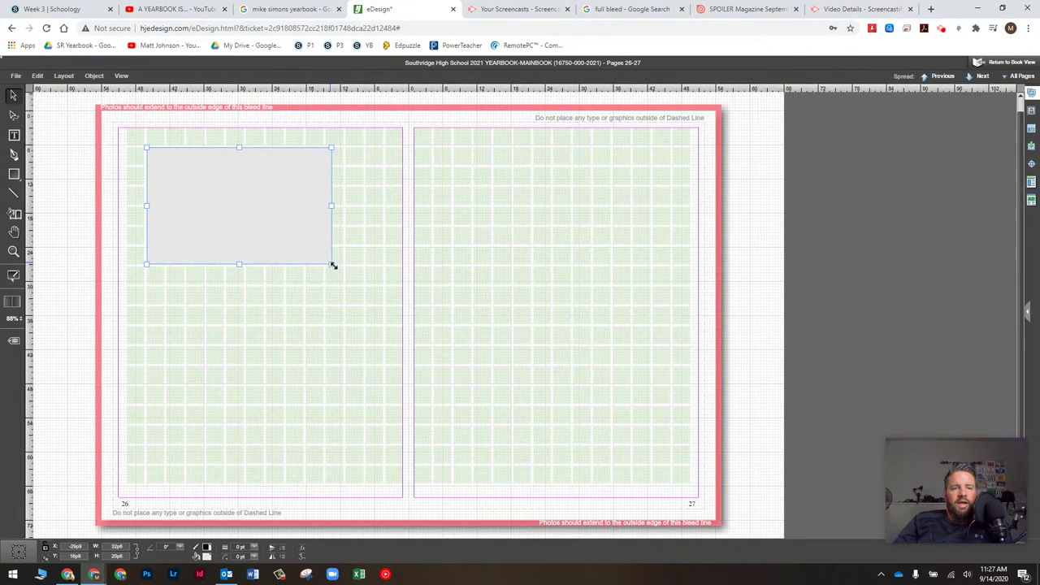
# Step: Reshape the rectangle to about 7p6 wide and 45p6 high and delete it from the page
pyautogui.moveTo(332, 265); pyautogui.dragTo(191, 409)
pyautogui.click(370, 301)
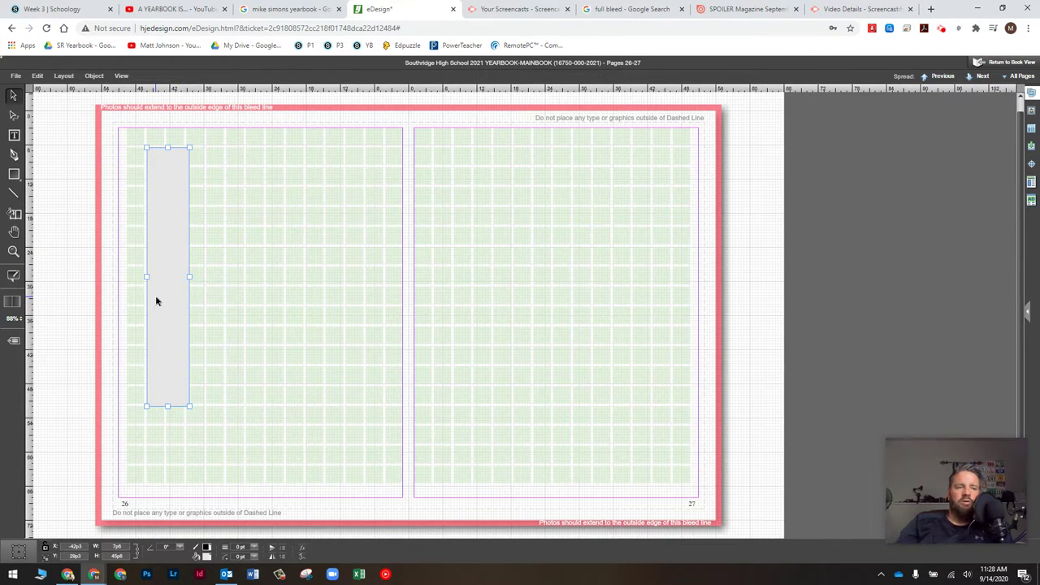
pyautogui.click(163, 256)
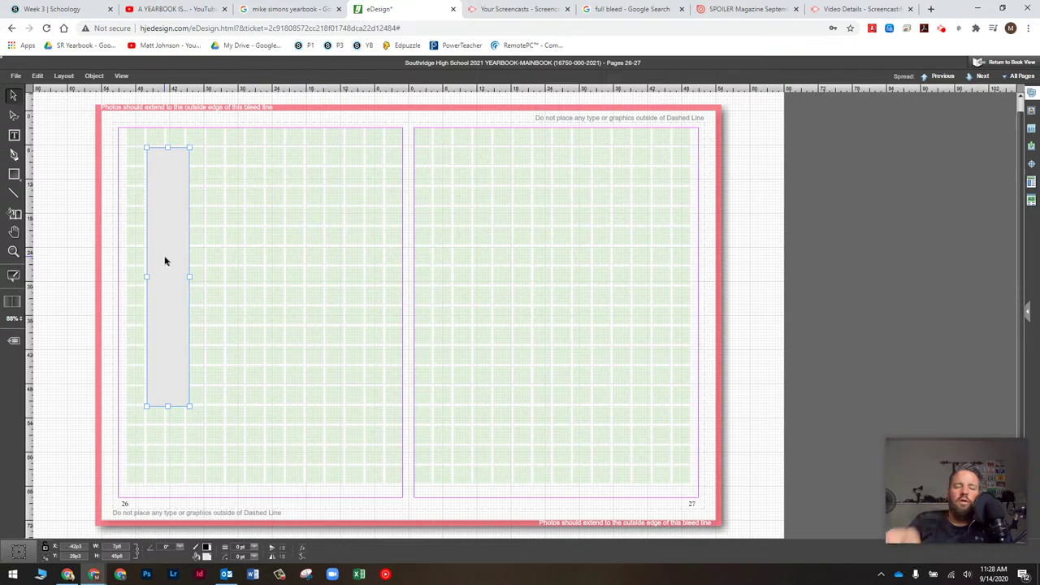
pyautogui.press('Delete')
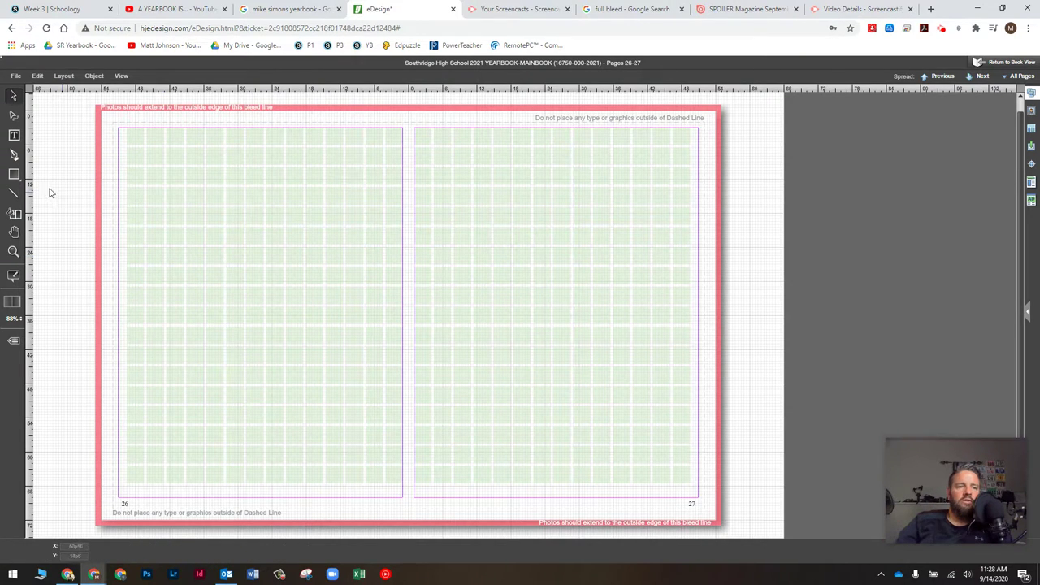
# Step: Draw a rectangle about 38p wide and 27p6 high near page 26's upper-left corner, with its left edge aligned to a grid column
pyautogui.click(14, 174)
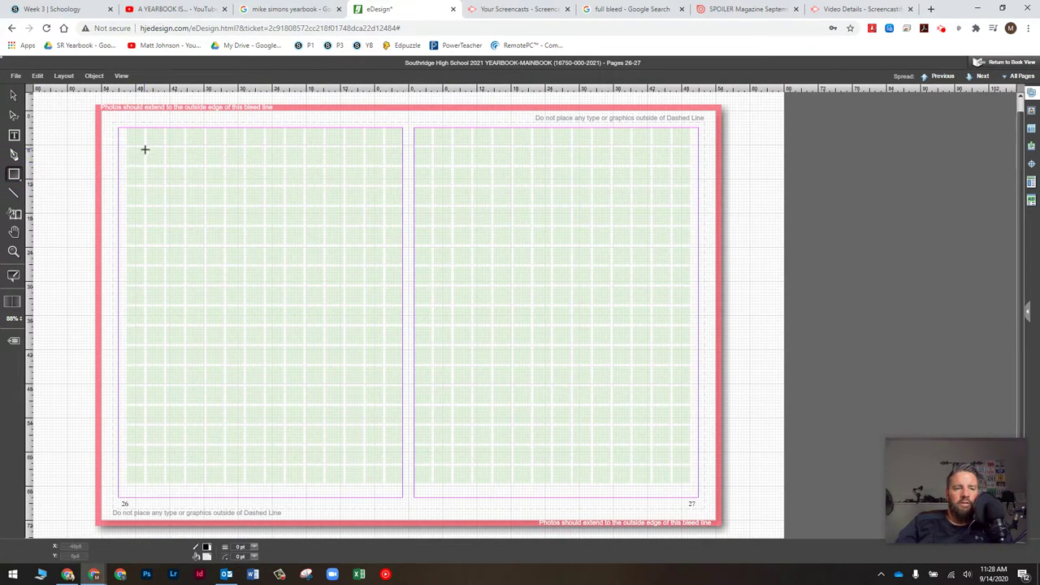
pyautogui.moveTo(143, 148); pyautogui.dragTo(363, 305)
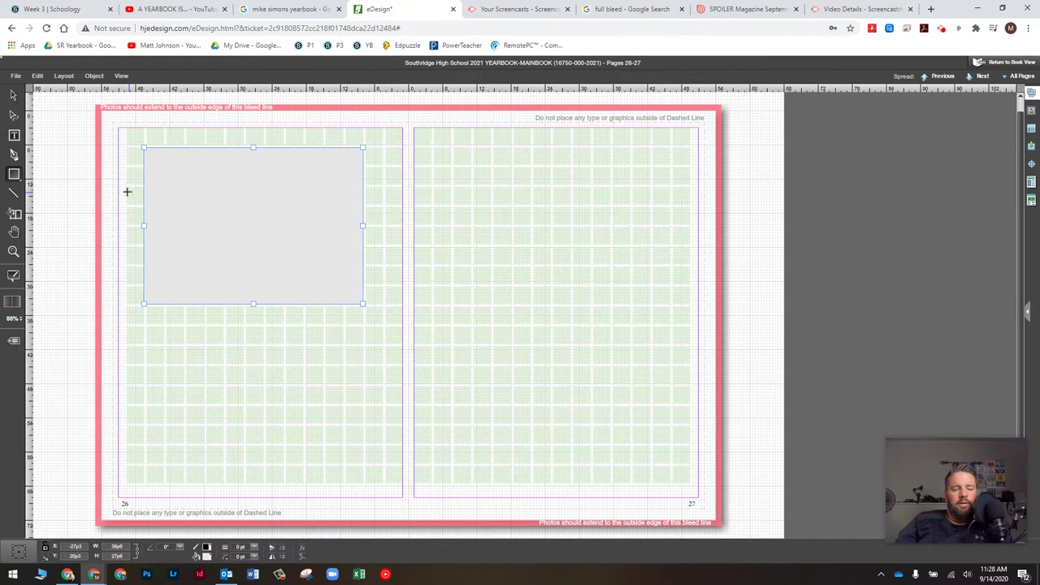
pyautogui.keyDown('ctrl'); pyautogui.scroll(5, 173, 199); pyautogui.keyUp('ctrl')
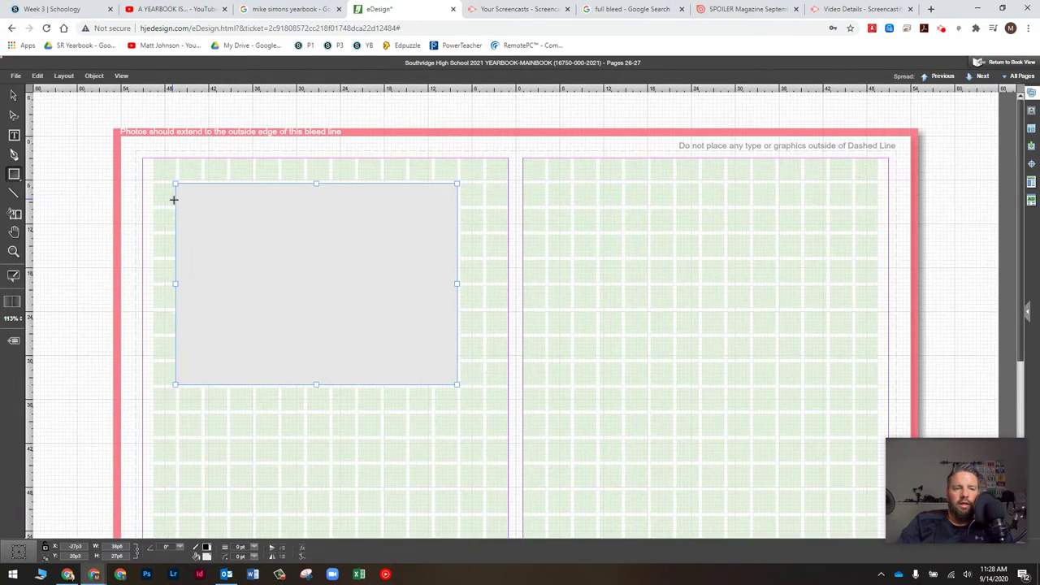
pyautogui.keyDown('ctrl'); pyautogui.scroll(1, 173, 199); pyautogui.keyUp('ctrl')
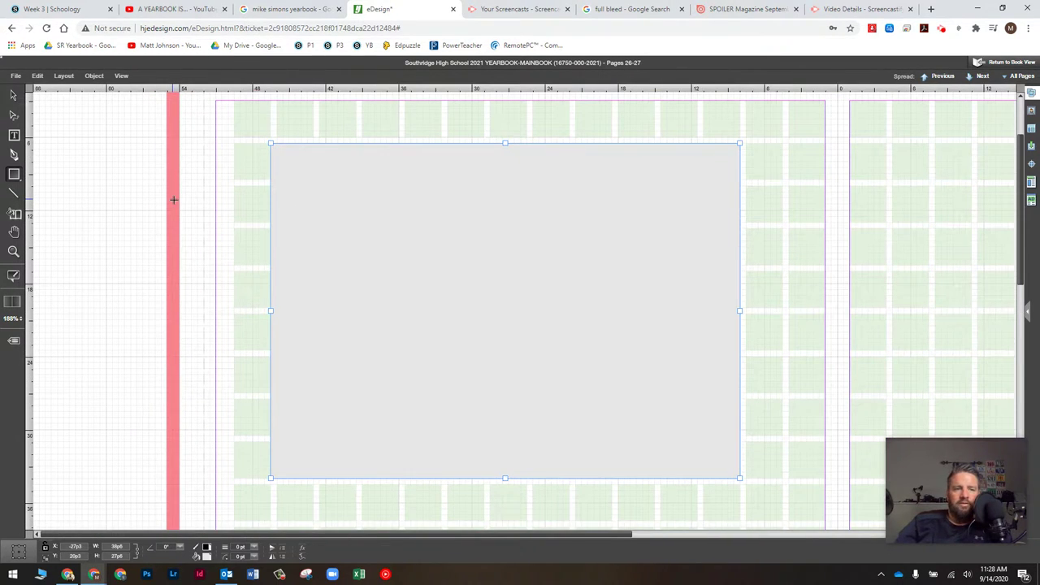
pyautogui.click(275, 310)
pyautogui.moveTo(274, 310); pyautogui.dragTo(274, 310)
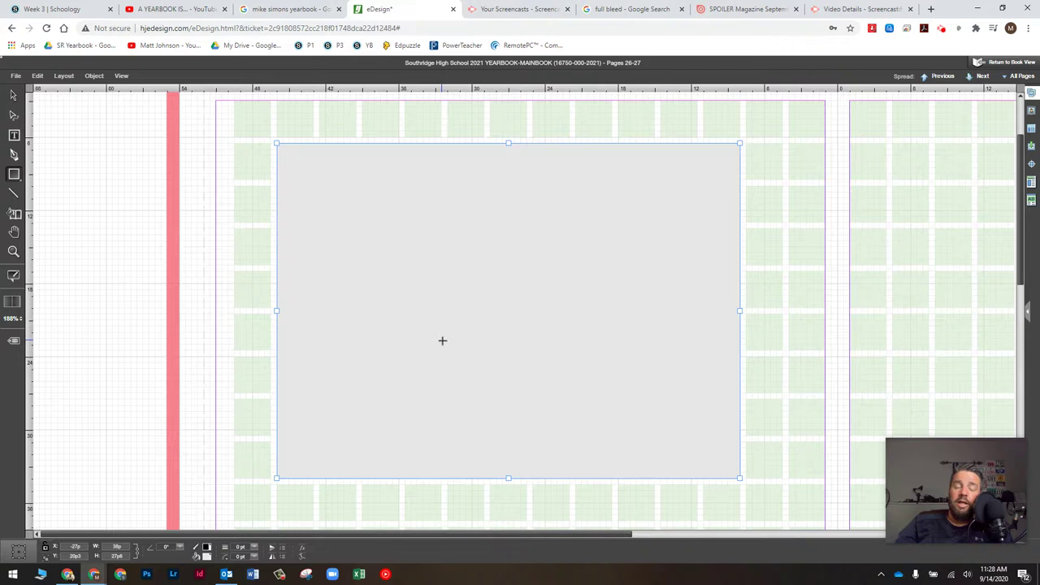
# Step: Draw a second rectangle about 17p wide and 10p high just below the large one, aligned with its left edge and separated by the grid gap
pyautogui.scroll(-3, 430, 356)
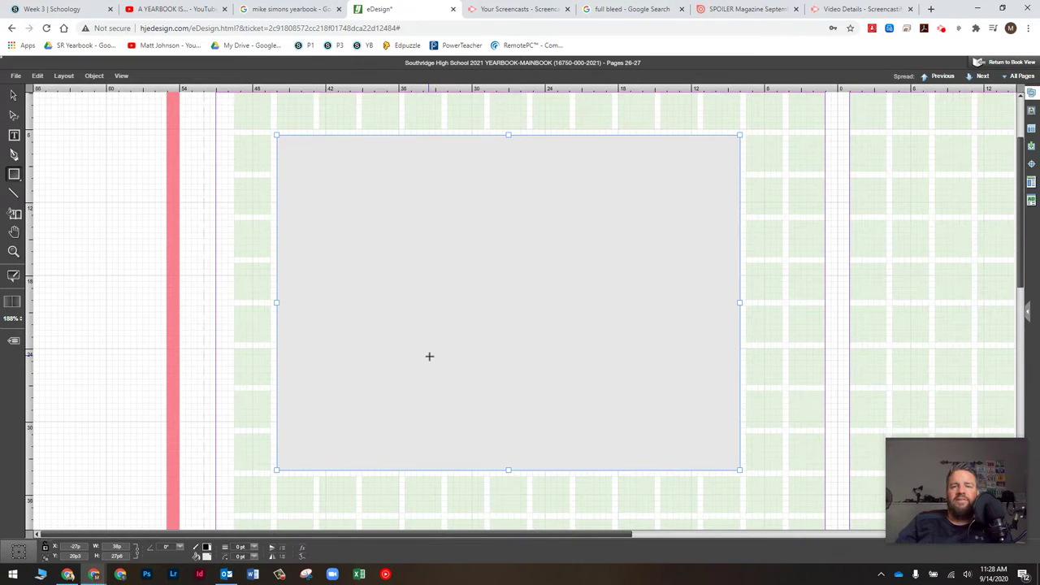
pyautogui.scroll(-2, 430, 357)
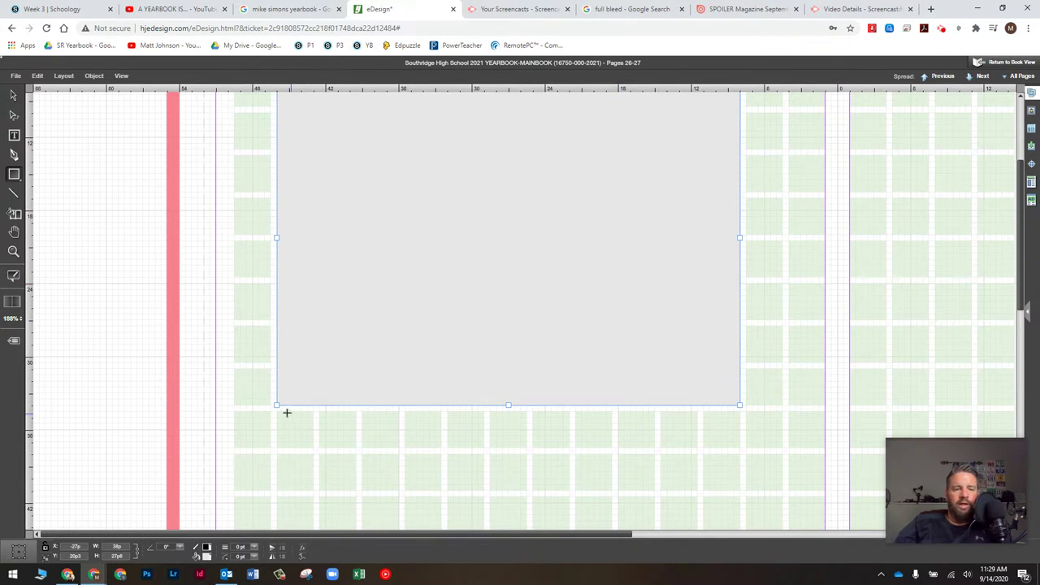
pyautogui.click(13, 173)
pyautogui.click(61, 174)
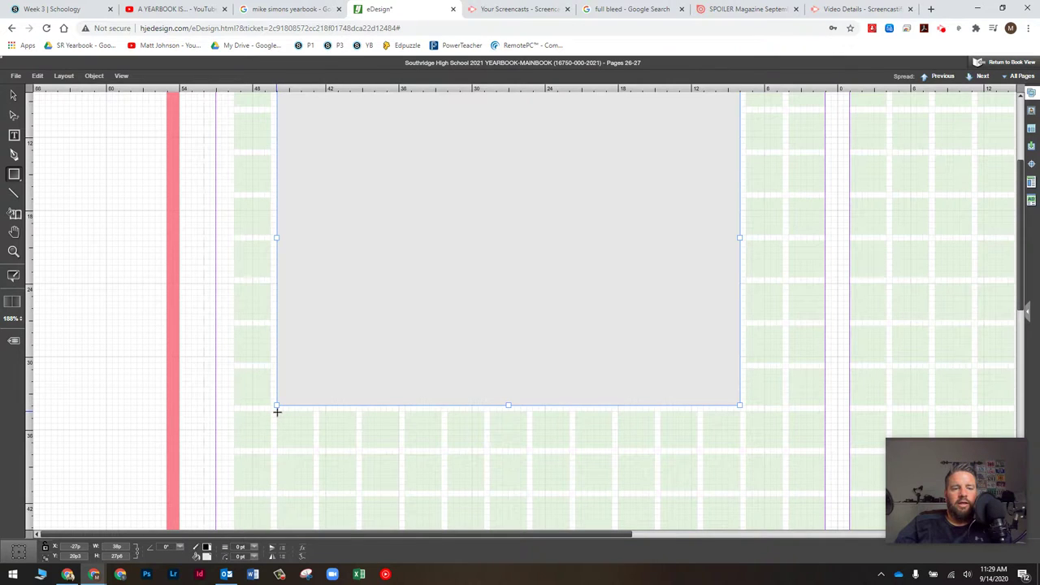
pyautogui.moveTo(276, 411); pyautogui.dragTo(485, 486)
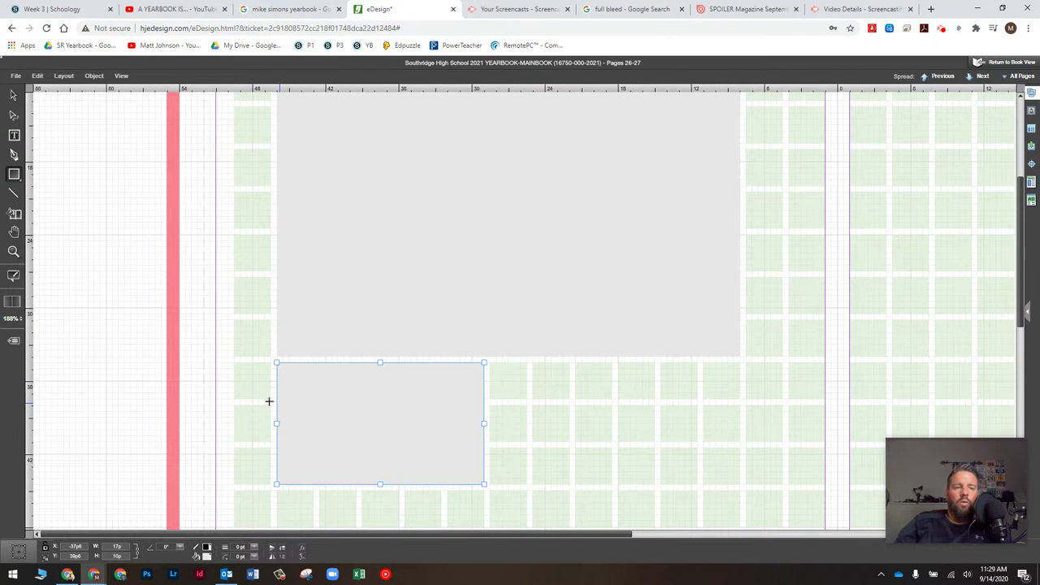
# Step: Slide the smaller rectangle sideways beneath the large one, leaving its left edge about 1p inside the large rectangle's left edge
pyautogui.click(13, 95)
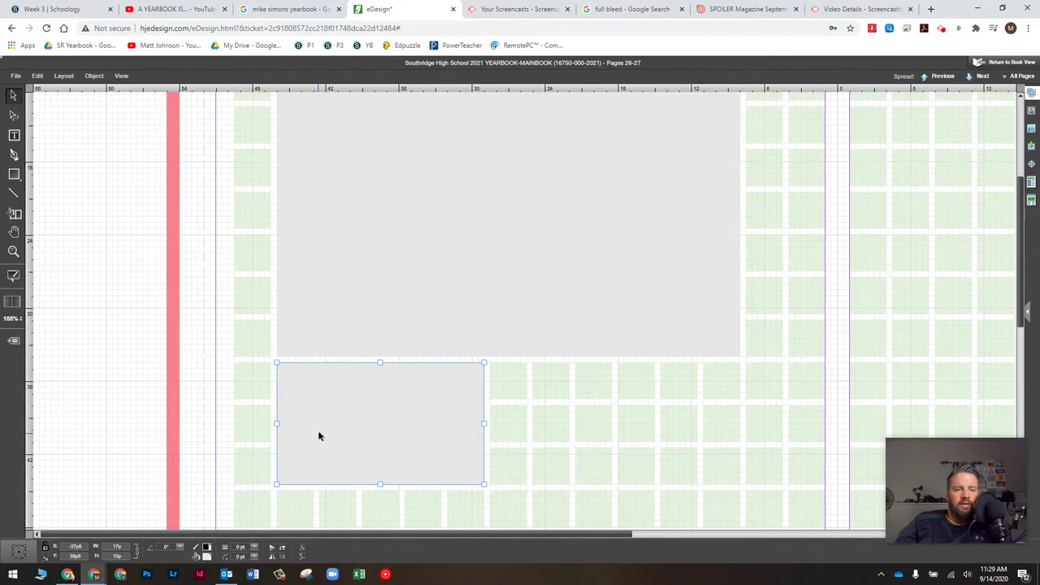
pyautogui.moveTo(319, 432)
pyautogui.mouseDown()
pyautogui.moveTo(338, 430)
pyautogui.moveTo(317, 439)
pyautogui.mouseUp()
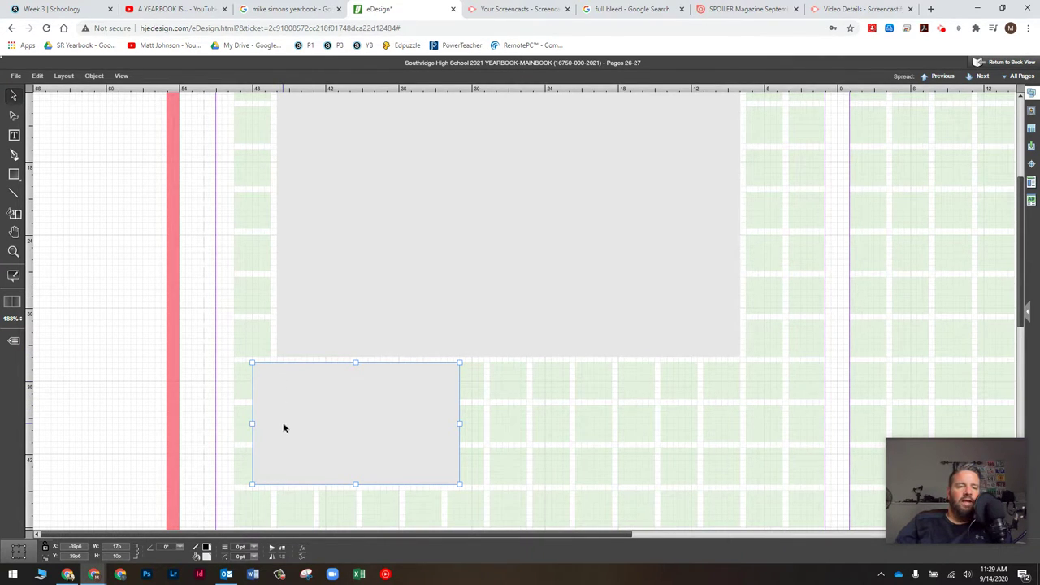
pyautogui.moveTo(284, 428); pyautogui.dragTo(385, 426)
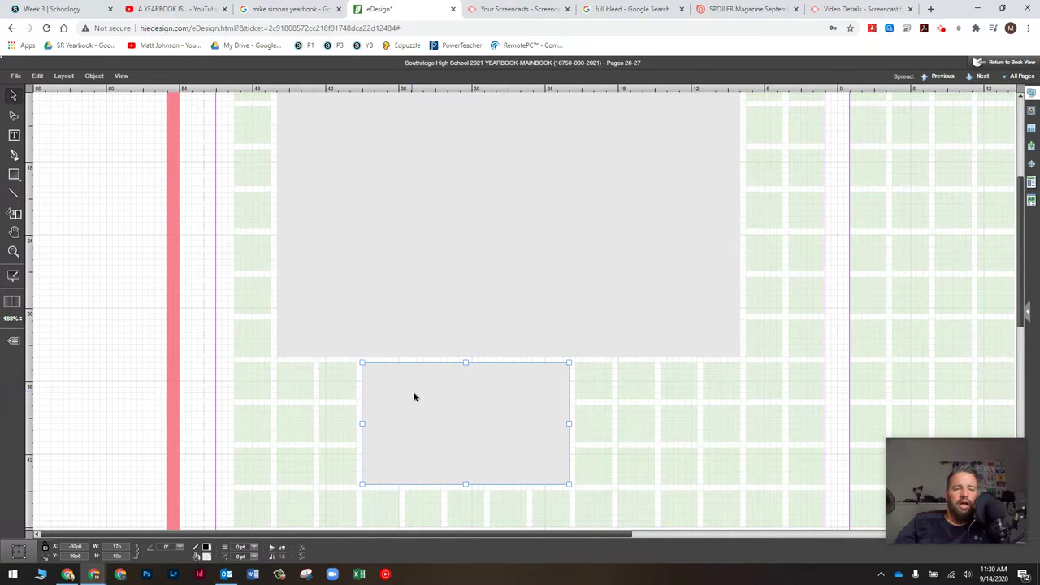
pyautogui.moveTo(411, 398); pyautogui.dragTo(330, 406)
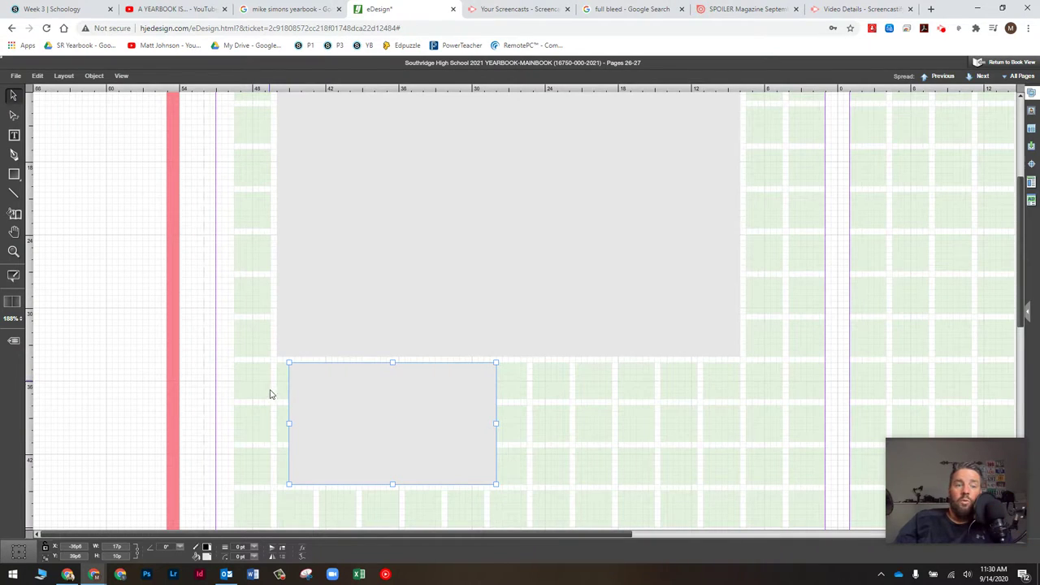
# Step: Slide the 17p by 10p rectangle sideways until its left edge aligns one grid column inside the large rectangle's left edge
pyautogui.moveTo(348, 416)
pyautogui.mouseDown()
pyautogui.moveTo(382, 413)
pyautogui.moveTo(366, 413)
pyautogui.mouseUp()
pyautogui.click(370, 416)
pyautogui.click(365, 414)
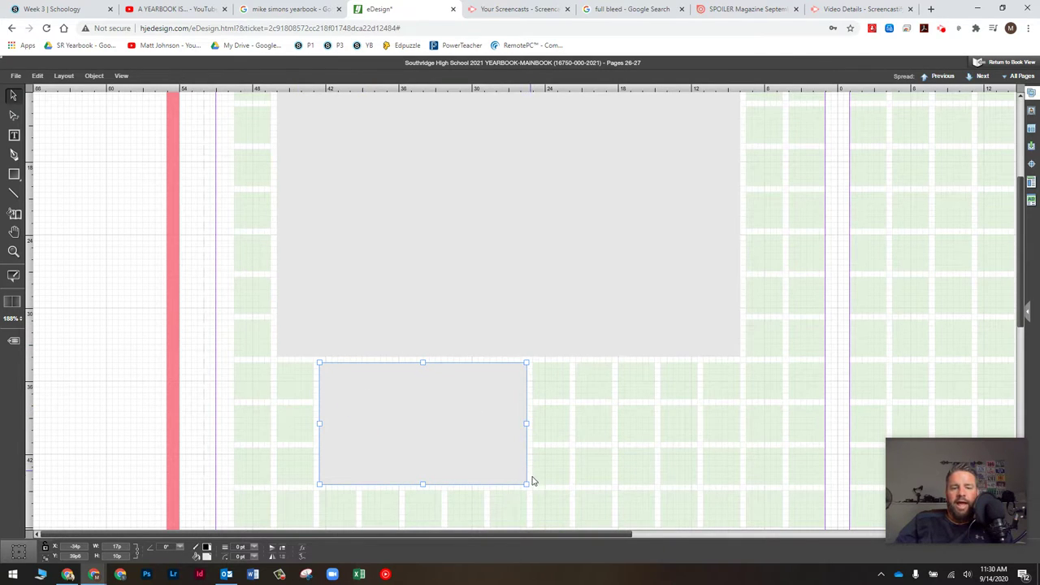
# Step: Draw a portrait rectangle about 10p wide and 13p6 high beside the smaller one, top edges aligned and one grid gap apart
pyautogui.click(14, 174)
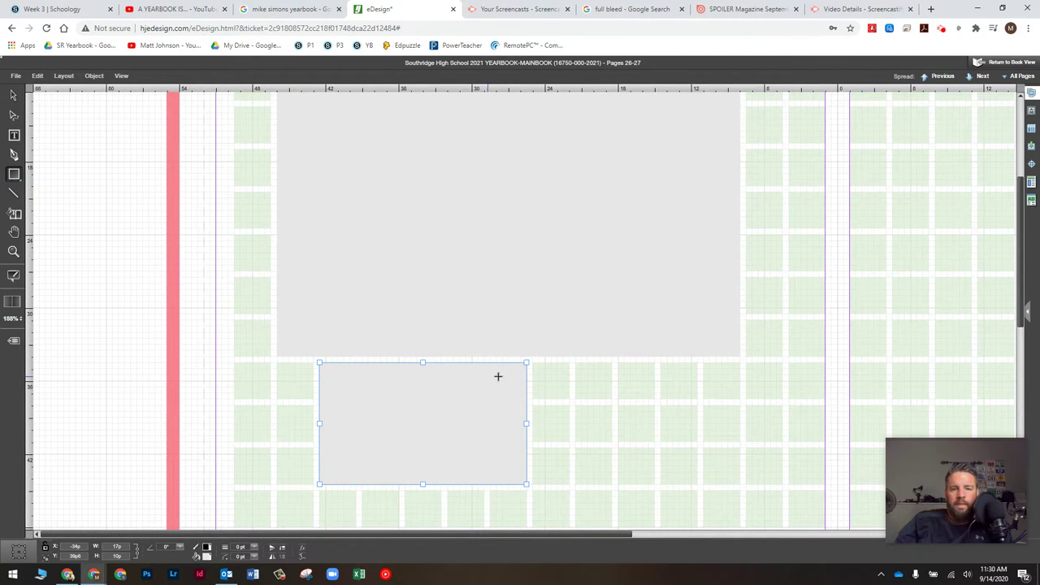
pyautogui.moveTo(533, 362)
pyautogui.mouseDown()
pyautogui.moveTo(566, 446)
pyautogui.moveTo(594, 481)
pyautogui.moveTo(665, 513)
pyautogui.moveTo(661, 528)
pyautogui.moveTo(655, 480)
pyautogui.mouseUp()
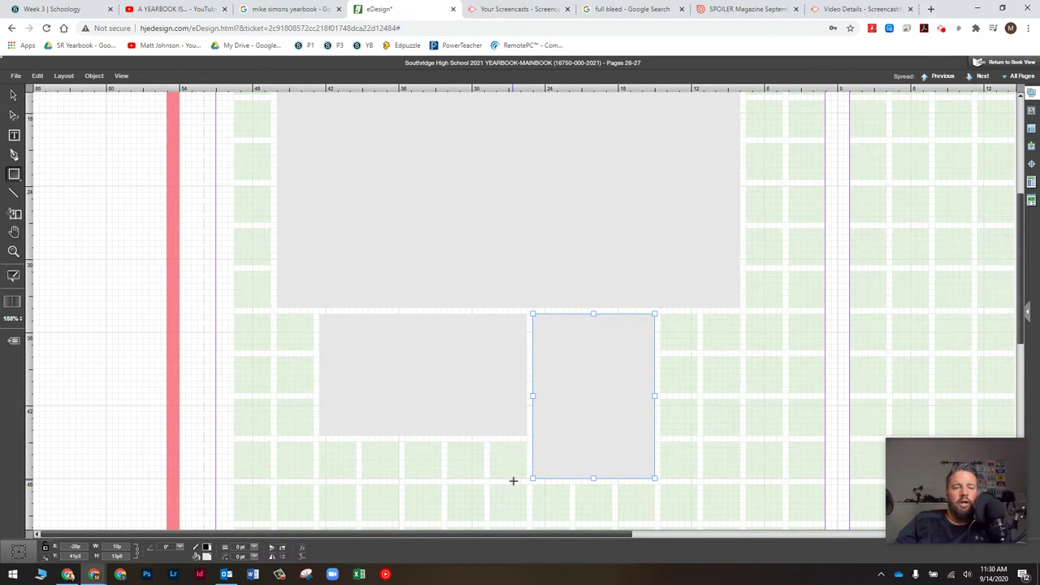
# Step: Try shortening the portrait rectangle to about 11p high, and pull its bottom edge back to the grid line at 13p6
pyautogui.click(13, 96)
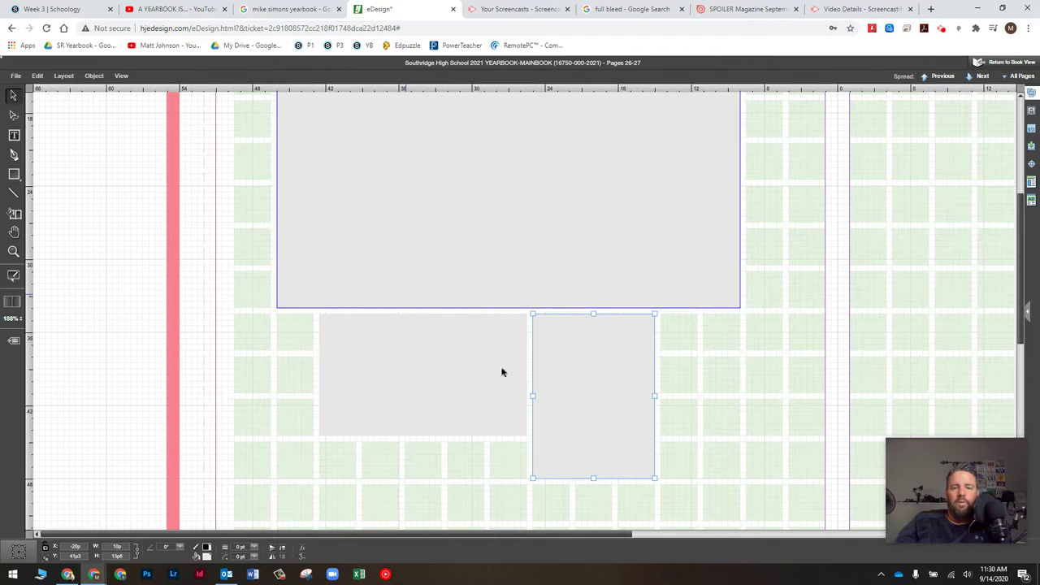
pyautogui.moveTo(593, 480); pyautogui.dragTo(594, 449)
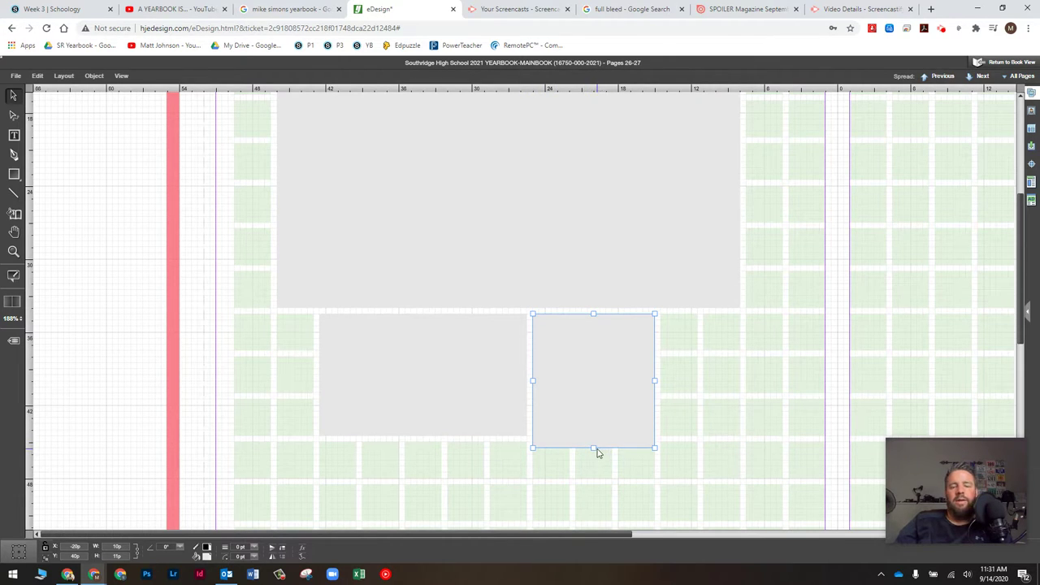
pyautogui.moveTo(594, 451); pyautogui.dragTo(594, 479)
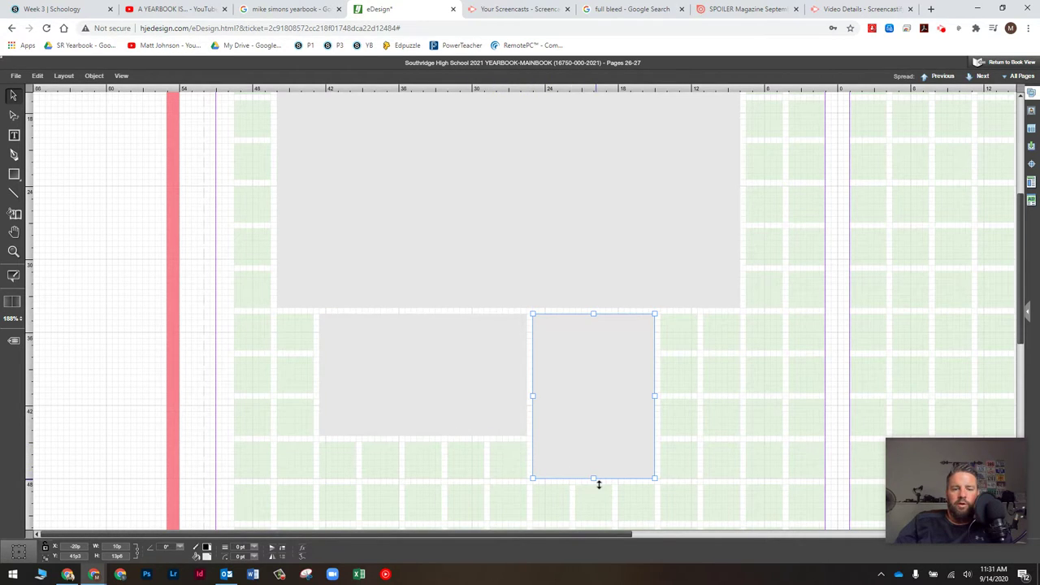
pyautogui.moveTo(596, 480)
pyautogui.mouseDown()
pyautogui.moveTo(591, 421)
pyautogui.moveTo(591, 479)
pyautogui.mouseUp()
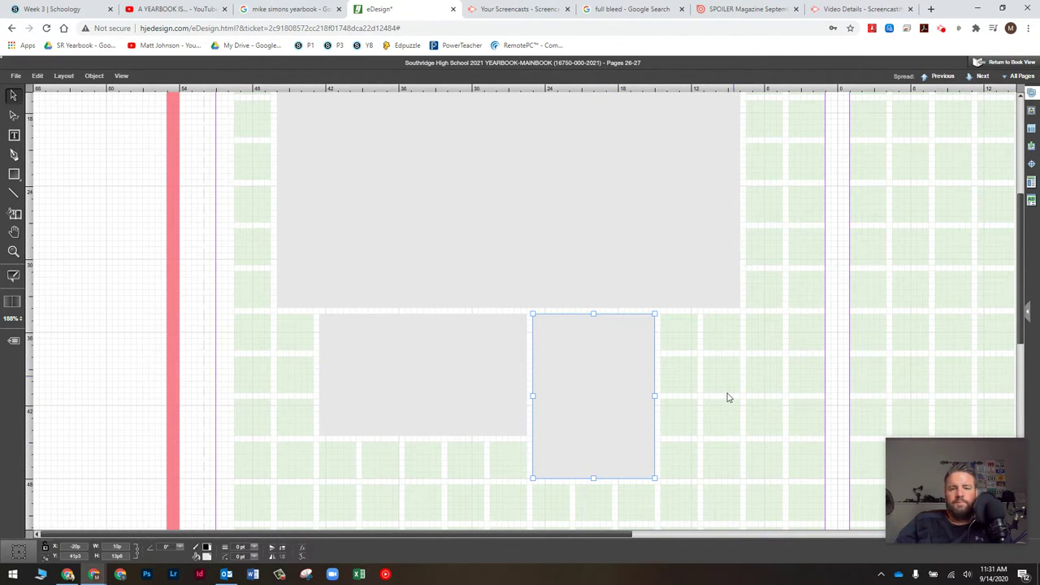
# Step: Draw a rectangle about 18p6 wide and 13p6 high beside the portrait one, extending across the gutter onto page 27
pyautogui.click(13, 176)
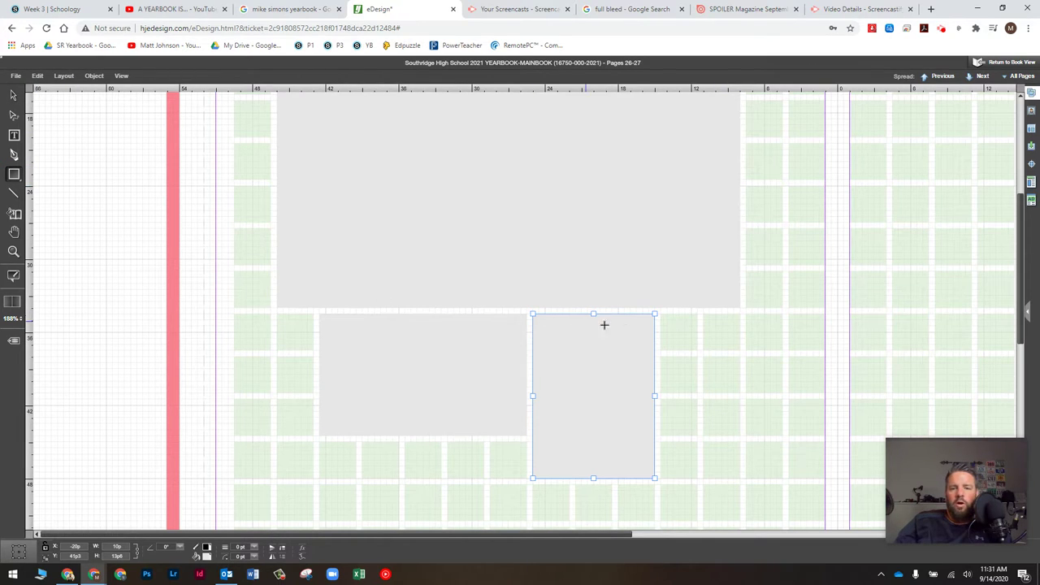
pyautogui.moveTo(662, 315); pyautogui.dragTo(886, 478)
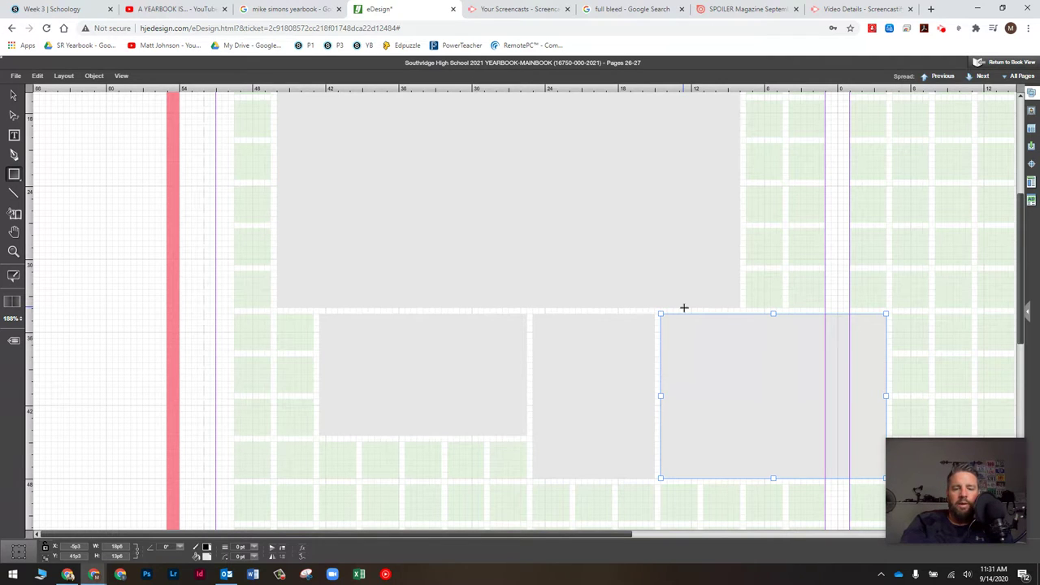
# Step: Open the image library and place the photo of the lunging player on the blue court in the large frame
pyautogui.hotkey('ctrl', '0')
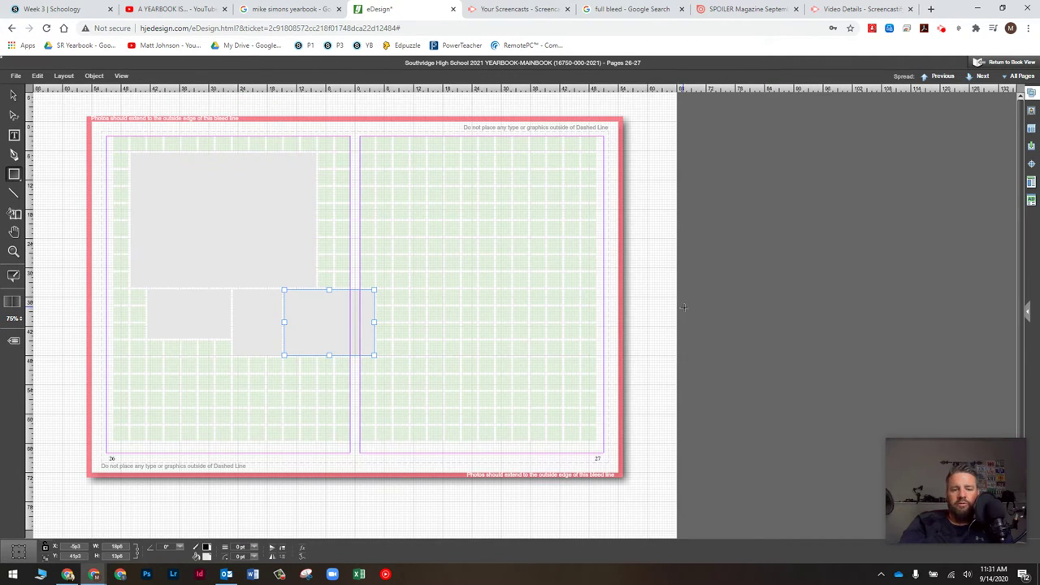
pyautogui.hotkey('ctrl', '=')
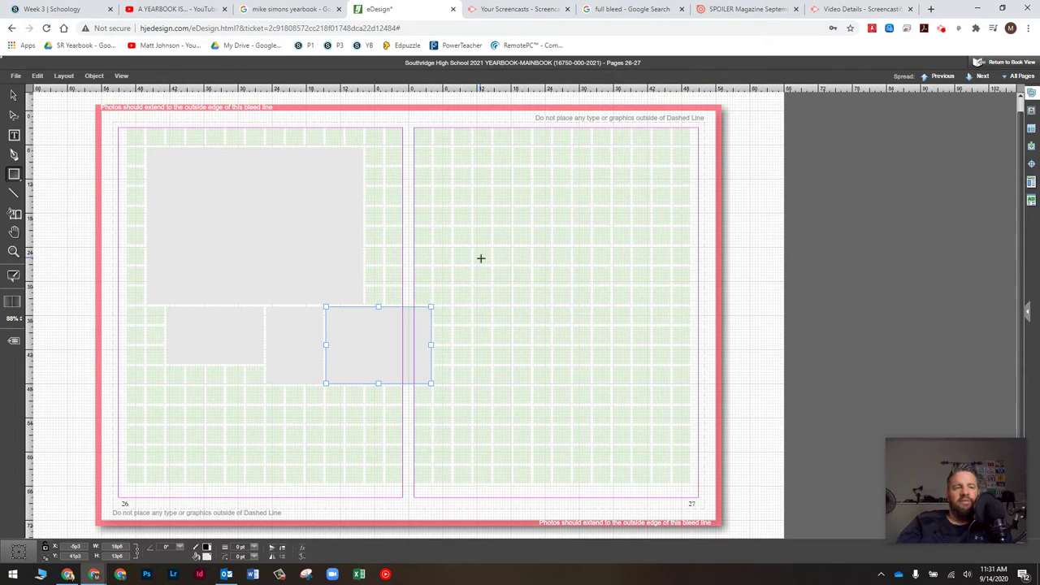
pyautogui.press('v')
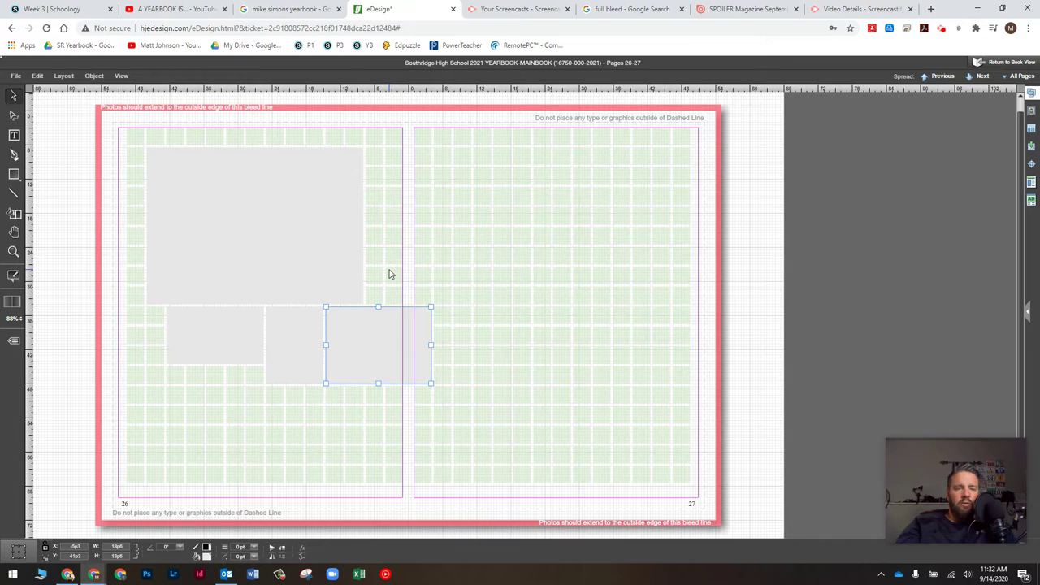
pyautogui.click(241, 227)
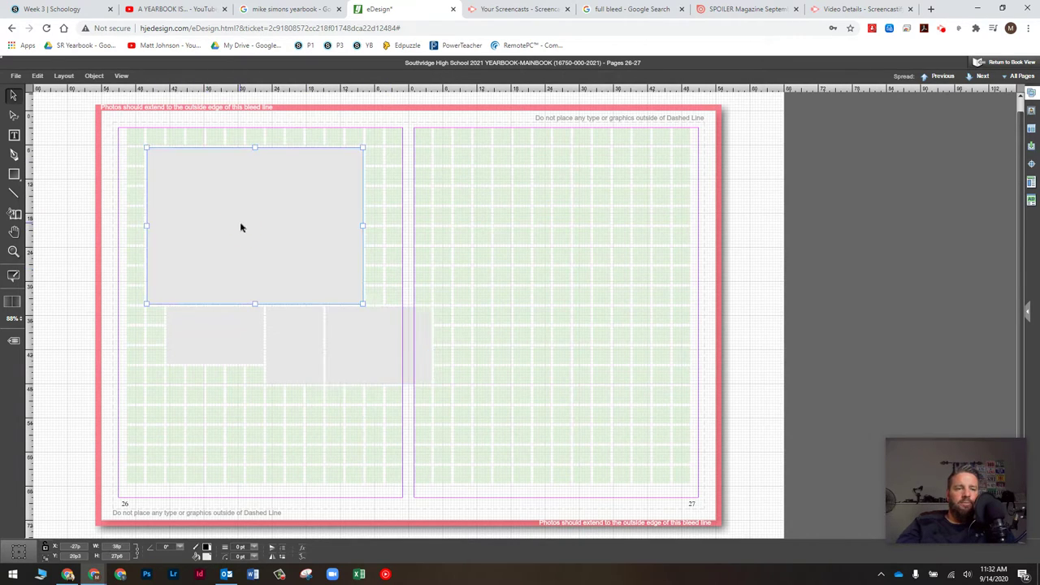
pyautogui.click(1032, 94)
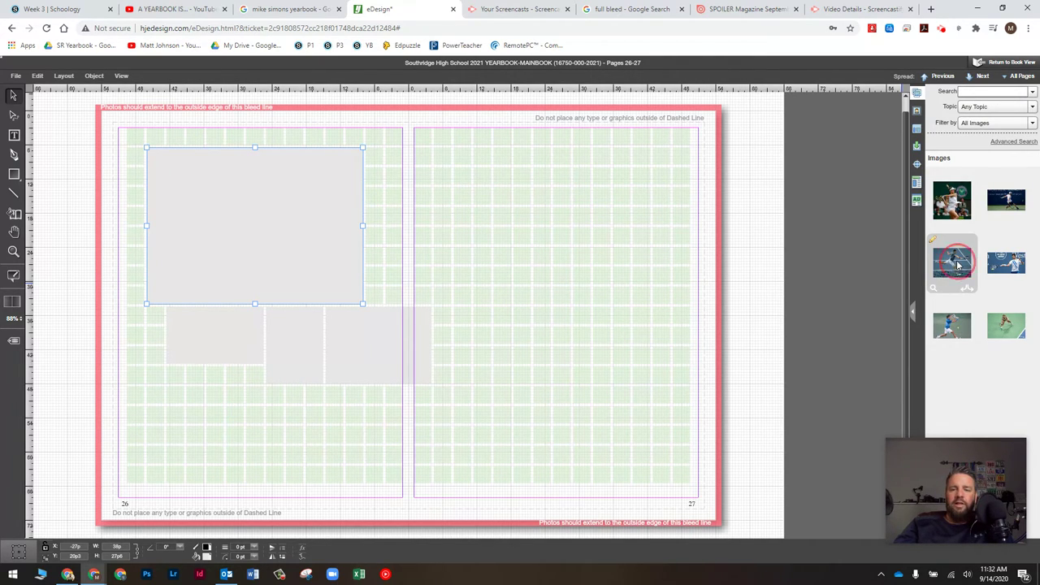
pyautogui.moveTo(959, 264); pyautogui.dragTo(317, 211)
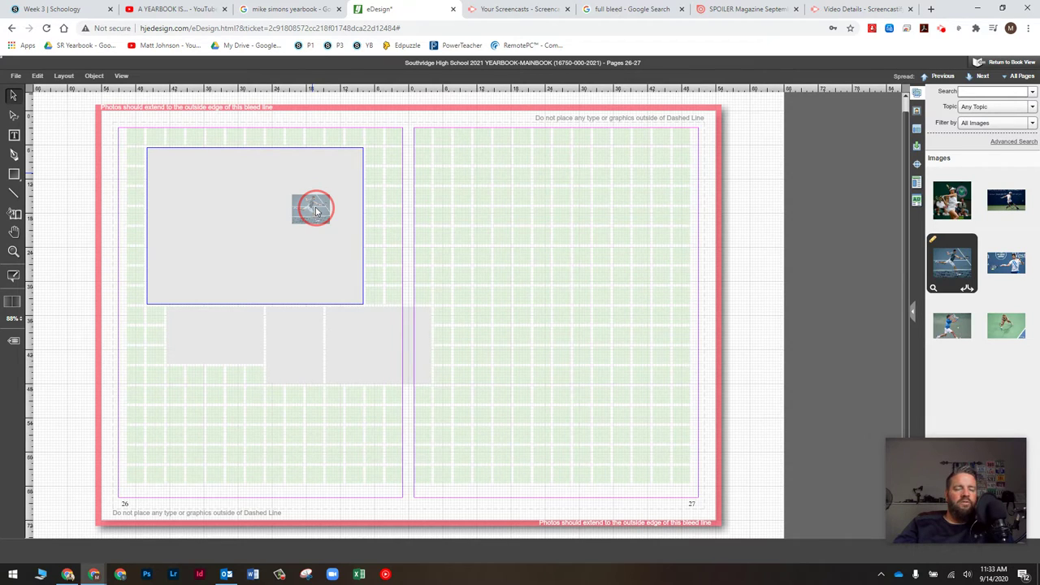
pyautogui.moveTo(317, 211); pyautogui.dragTo(318, 211)
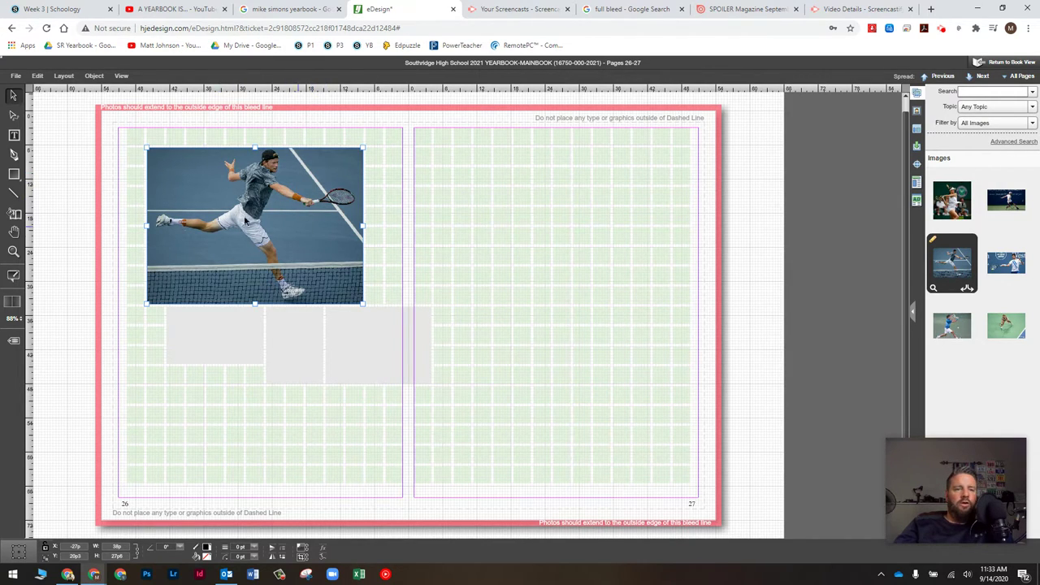
# Step: Enlarge the photo inside the large frame to 90% and reposition it to crop in on the player's upper body and racket
pyautogui.click(281, 195)
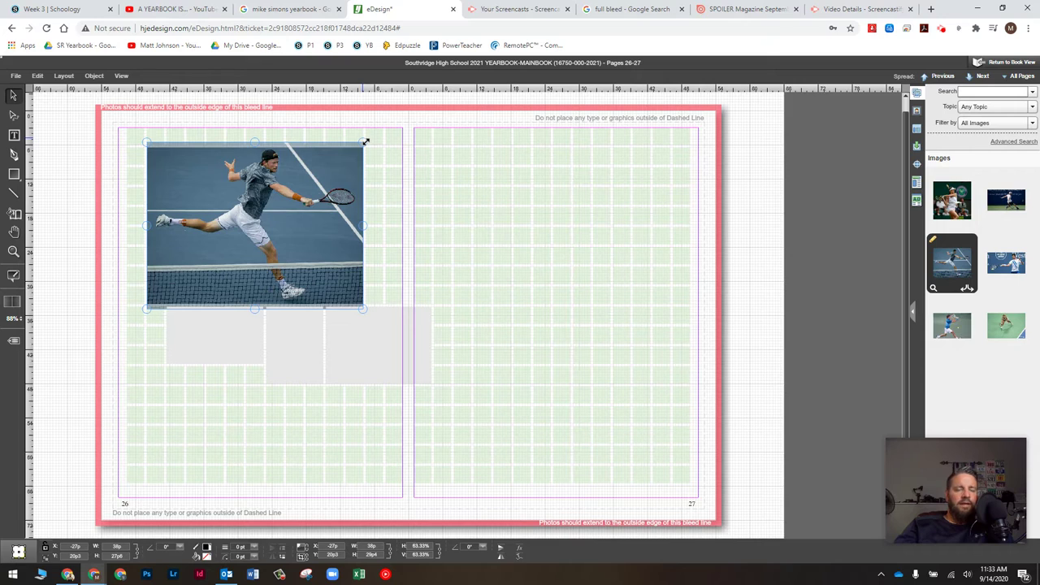
pyautogui.moveTo(366, 142); pyautogui.dragTo(437, 93)
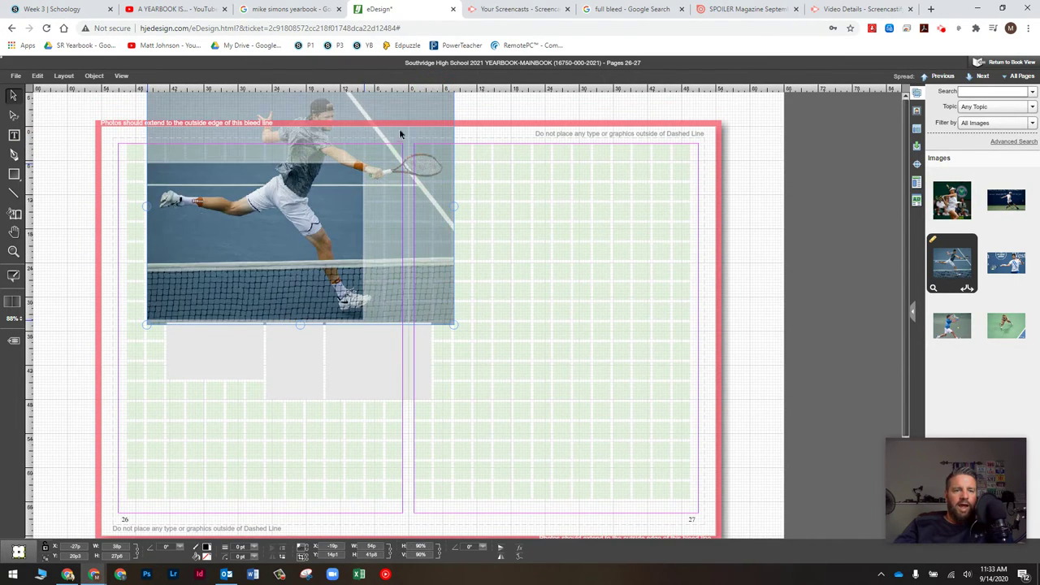
pyautogui.moveTo(309, 206); pyautogui.dragTo(273, 255)
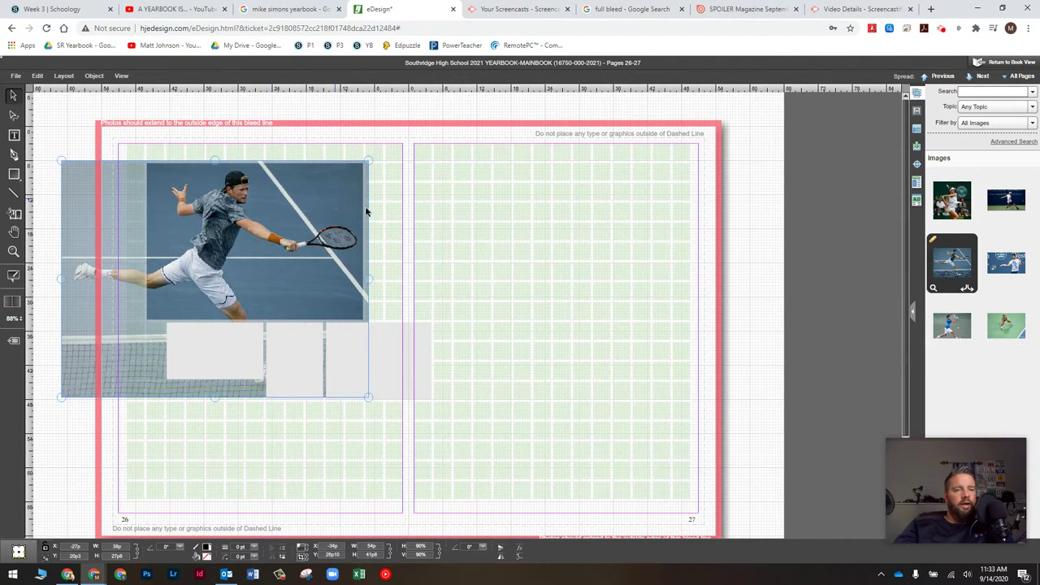
pyautogui.click(410, 215)
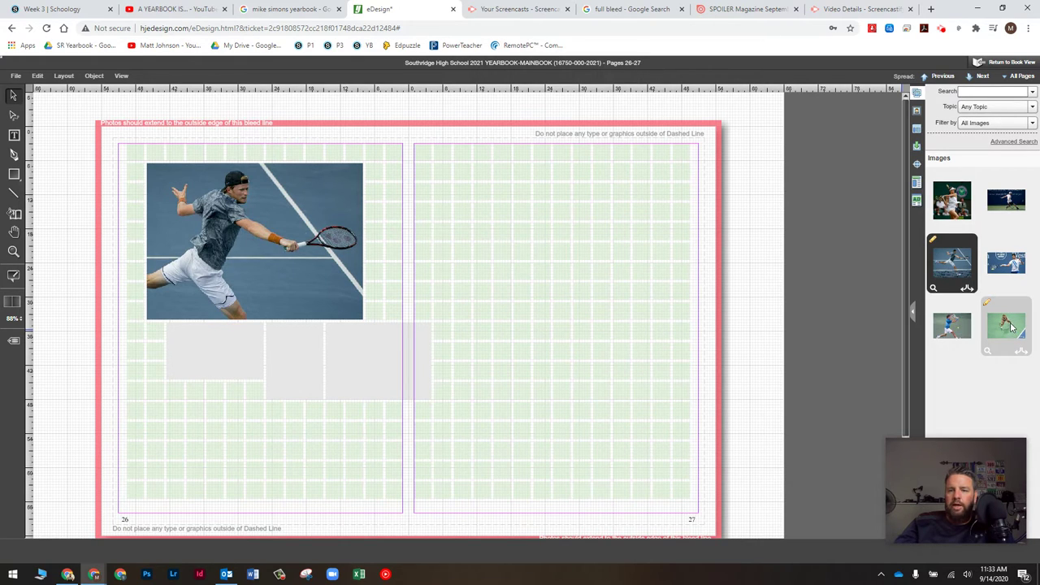
# Step: Place the green-court player photo in the 17p by 10p frame, enlarge it to about 86%, and centre the player in the frame
pyautogui.moveTo(1011, 325); pyautogui.dragTo(203, 355)
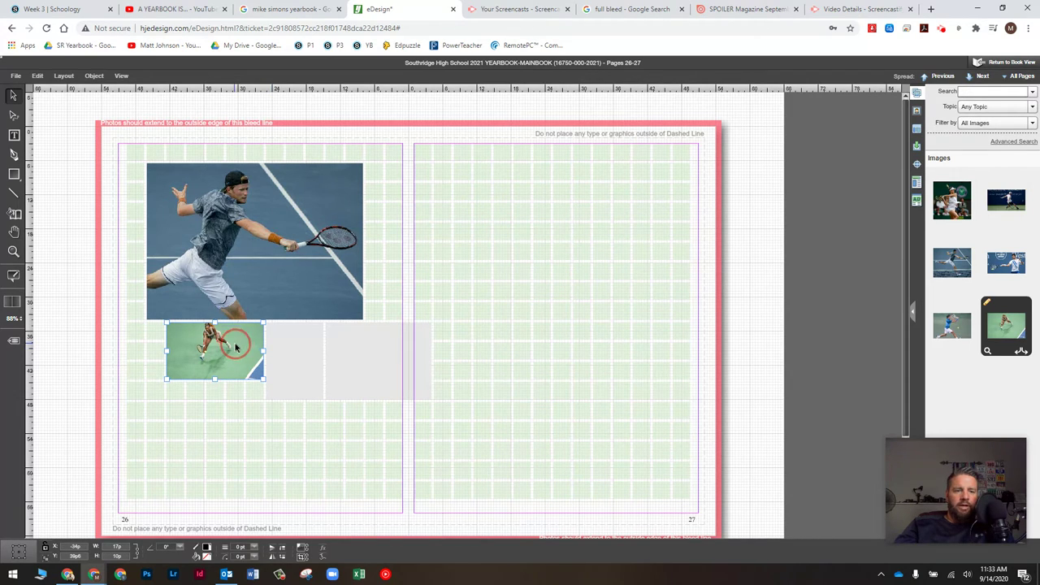
pyautogui.doubleClick(235, 348)
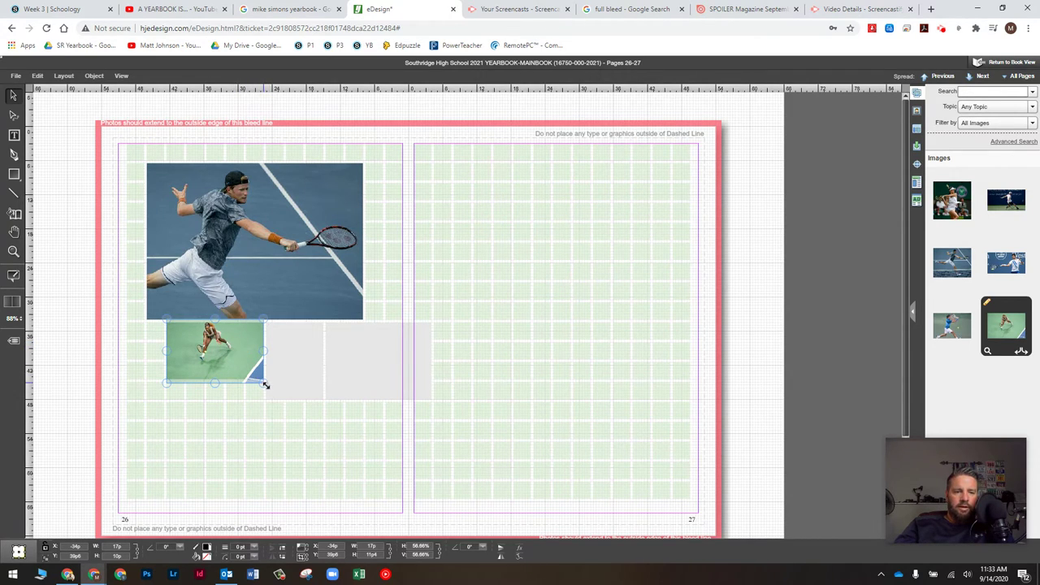
pyautogui.moveTo(264, 382); pyautogui.dragTo(313, 417)
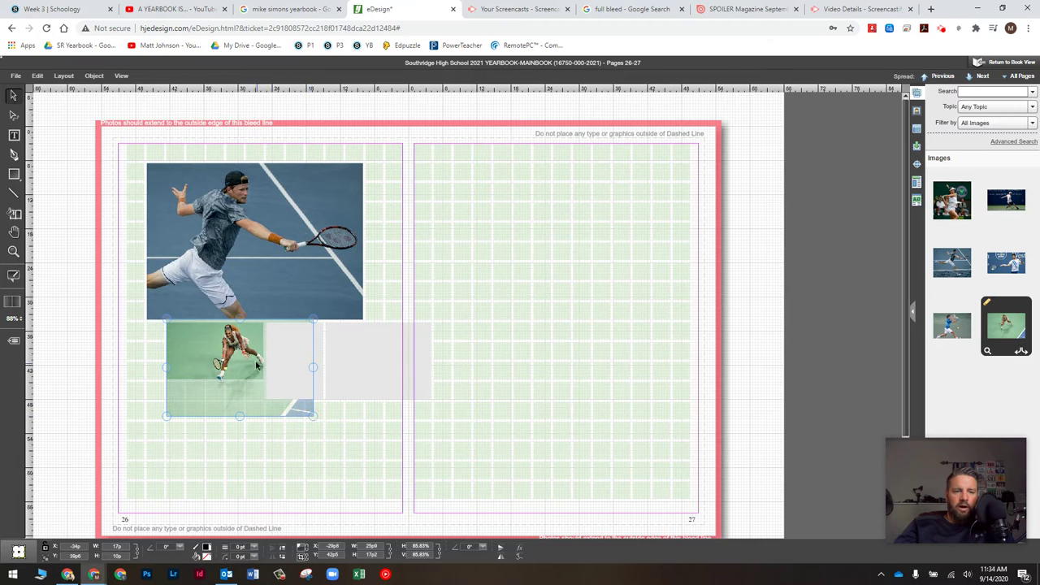
pyautogui.moveTo(244, 350); pyautogui.dragTo(232, 351)
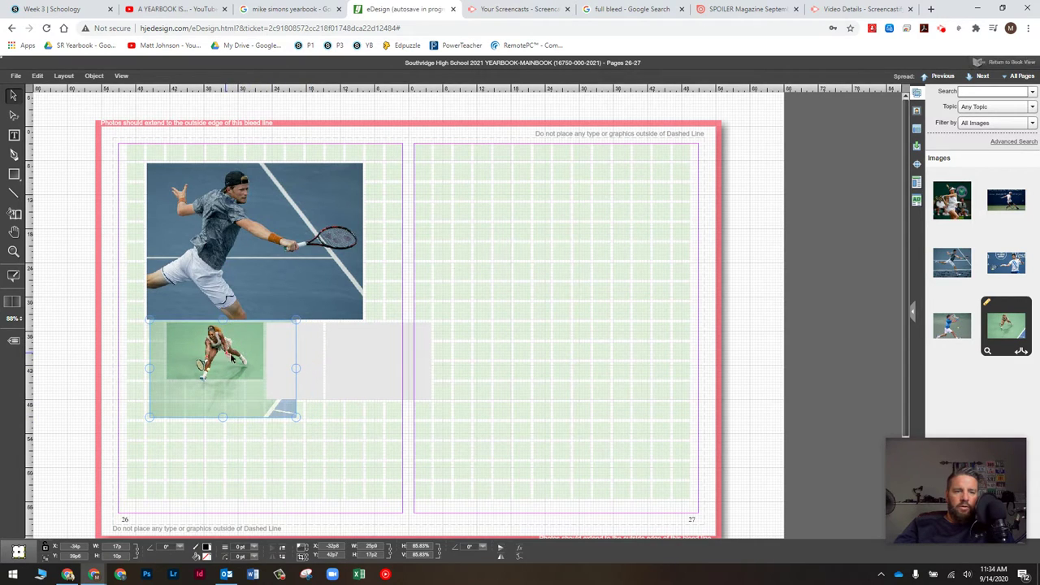
pyautogui.click(313, 455)
# Step: Shift the green-court photo to the right inside its frame, leaving an empty strip along the frame's left edge
pyautogui.click(201, 362)
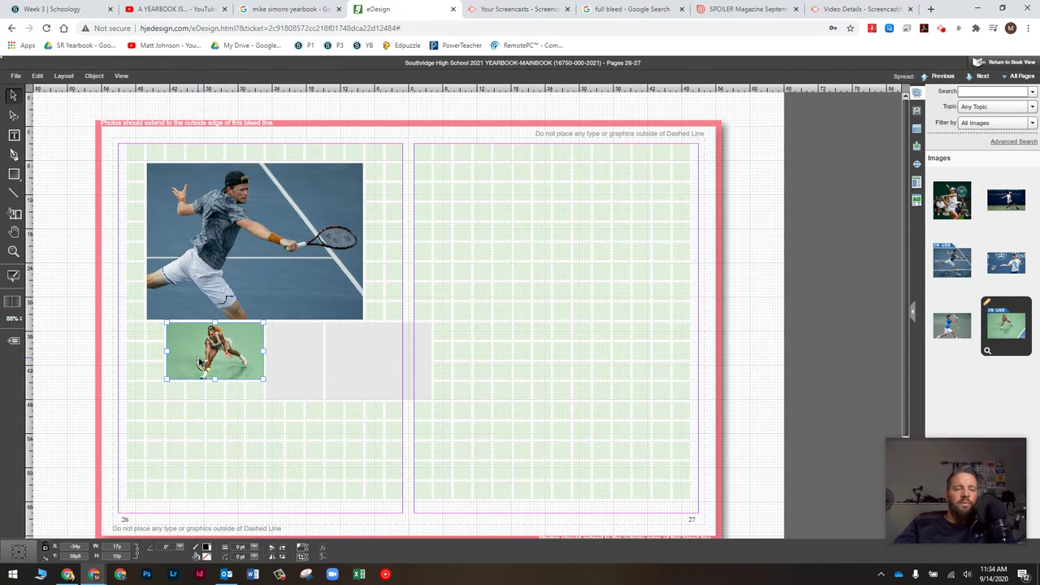
pyautogui.doubleClick(201, 359)
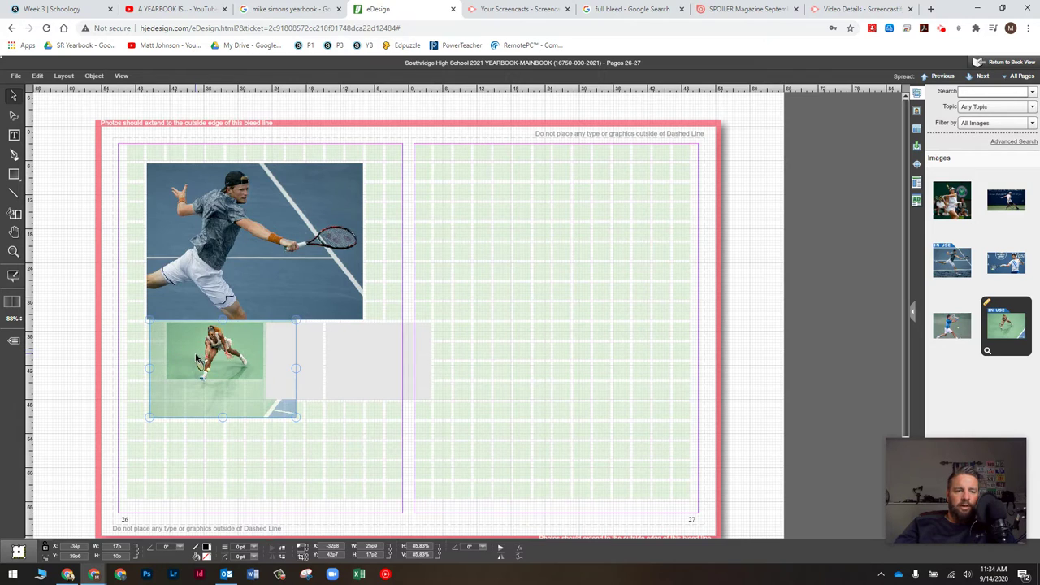
pyautogui.moveTo(217, 360); pyautogui.dragTo(228, 362)
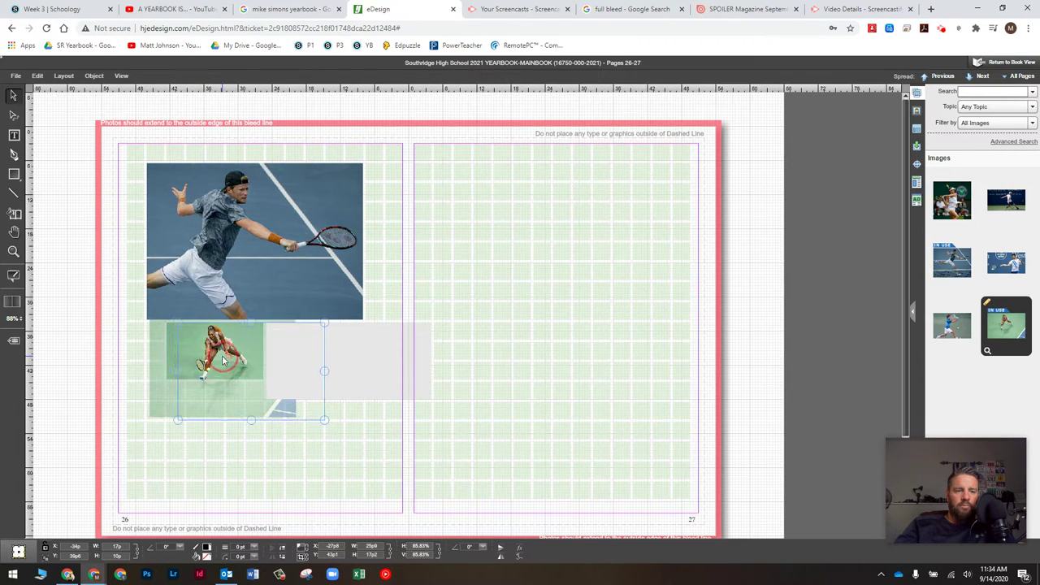
pyautogui.click(274, 461)
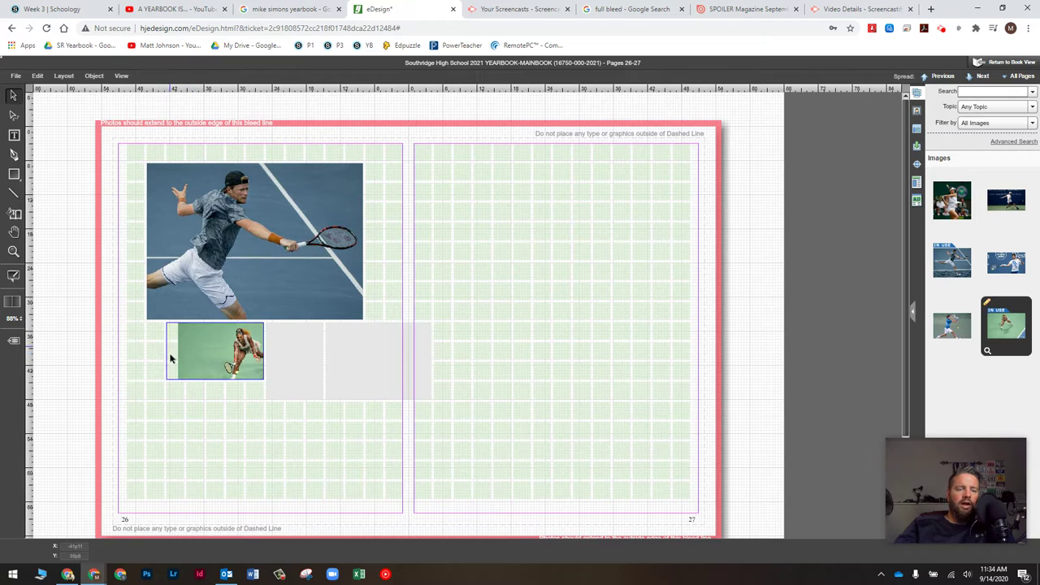
# Step: Move the green-court photo back inside its frame so it covers the whole frame with the player centred
pyautogui.click(234, 352)
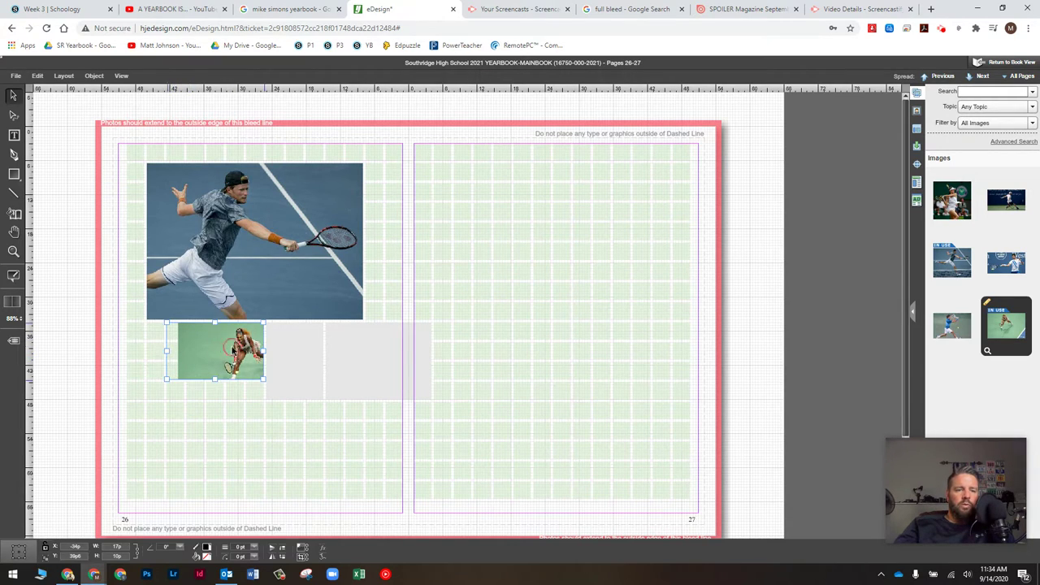
pyautogui.doubleClick(234, 352)
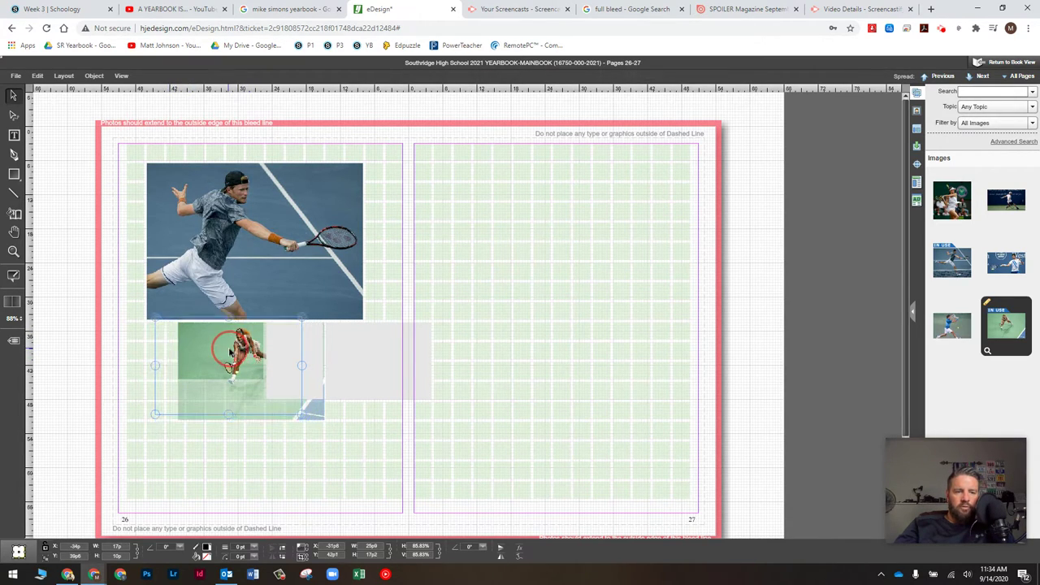
pyautogui.moveTo(230, 352); pyautogui.dragTo(208, 351)
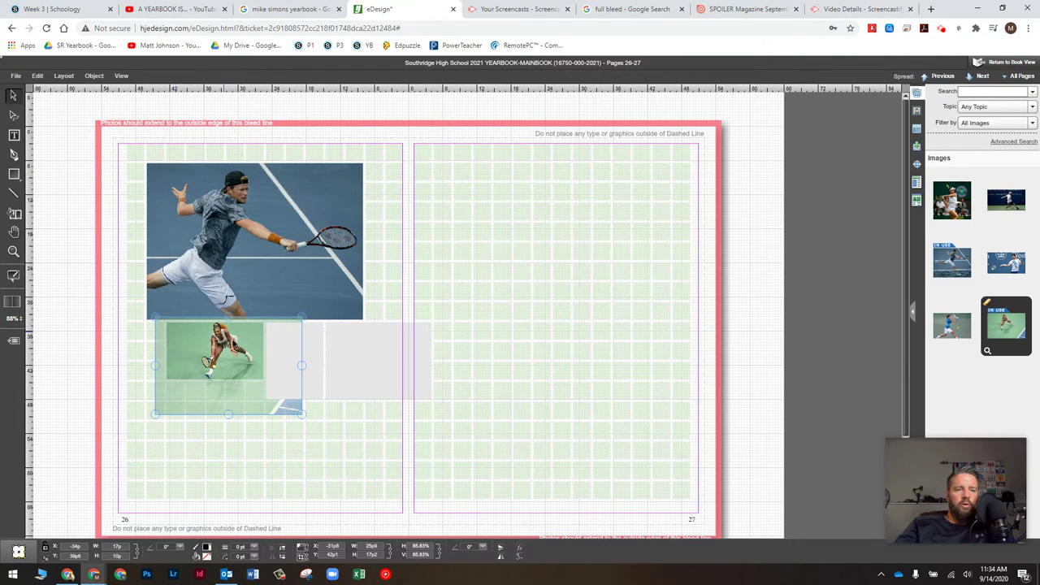
pyautogui.click(377, 460)
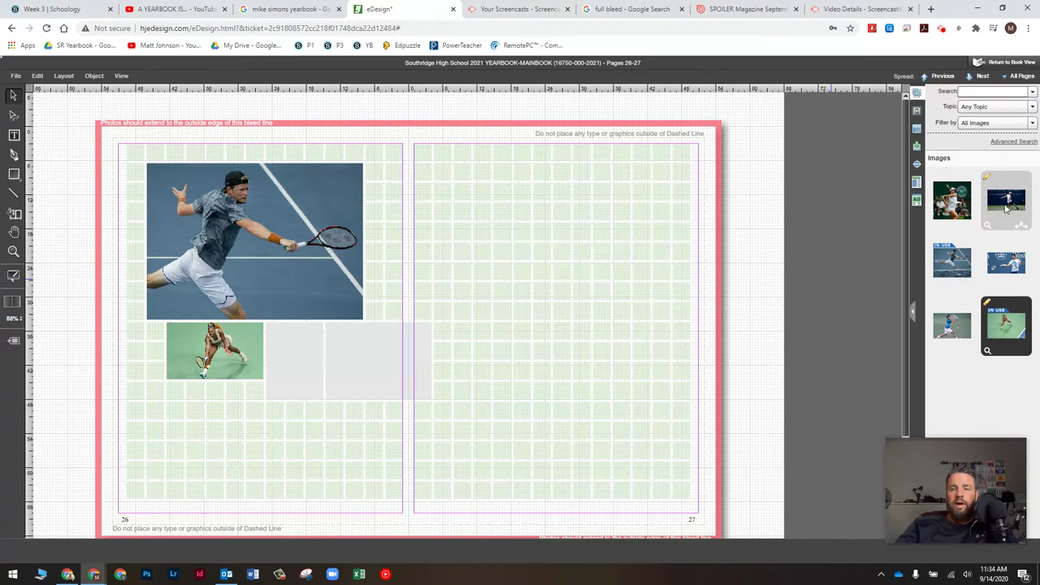
# Step: Place the photo of the white-shirted player on the dark-blue background in the portrait frame and shift it left to fit the player
pyautogui.moveTo(1019, 204); pyautogui.dragTo(277, 360)
pyautogui.click(316, 365)
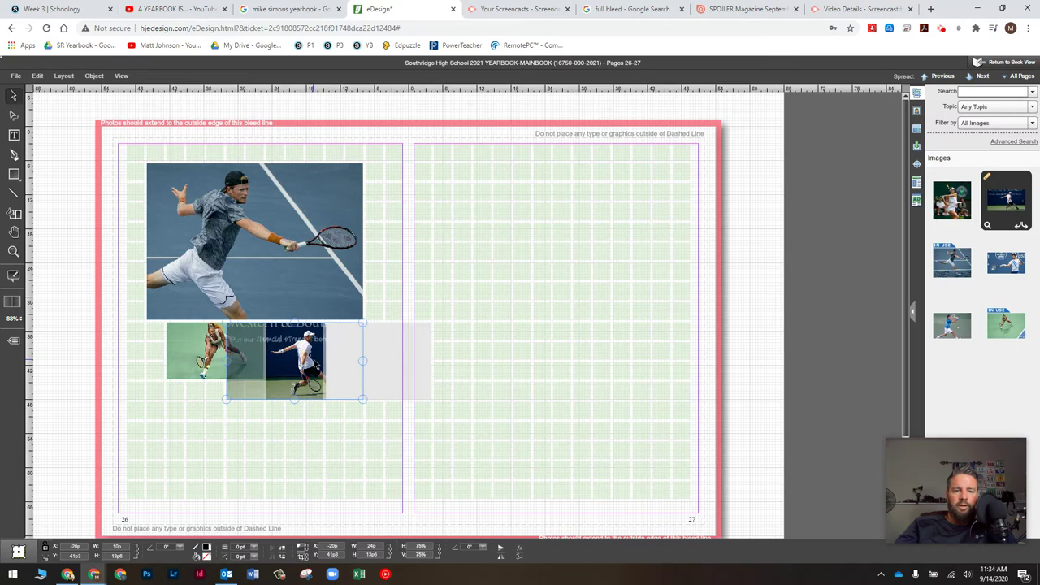
pyautogui.moveTo(316, 365); pyautogui.dragTo(297, 363)
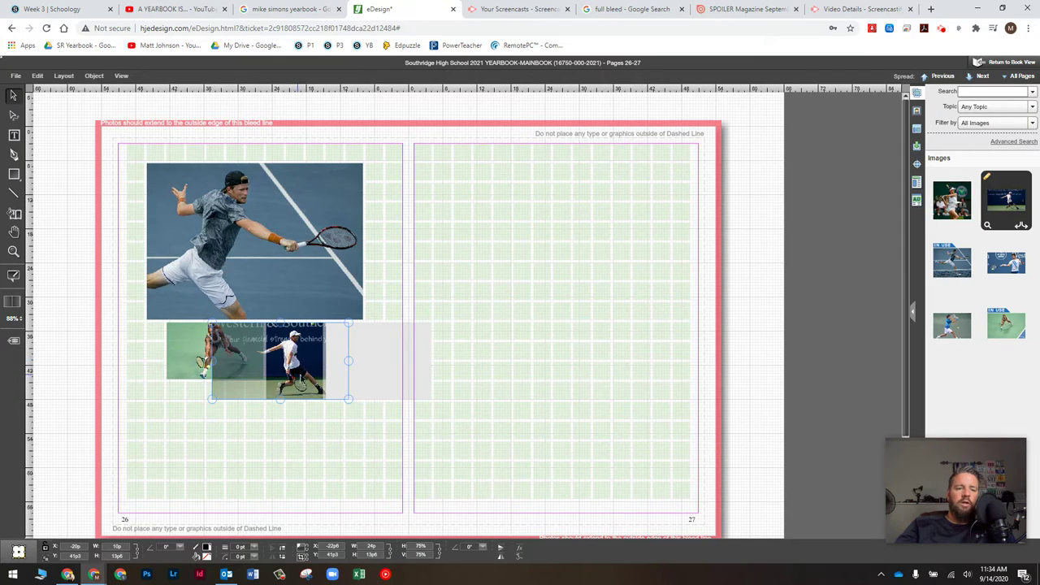
pyautogui.click(308, 429)
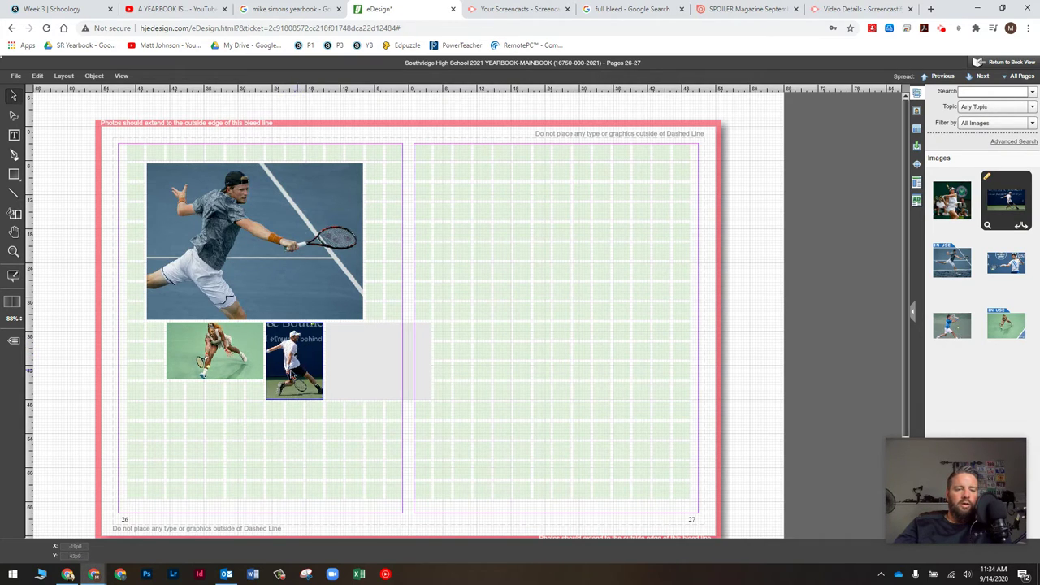
# Step: Remove the white-shirted player's photo from the portrait frame, keeping the empty frame in place
pyautogui.doubleClick(298, 356)
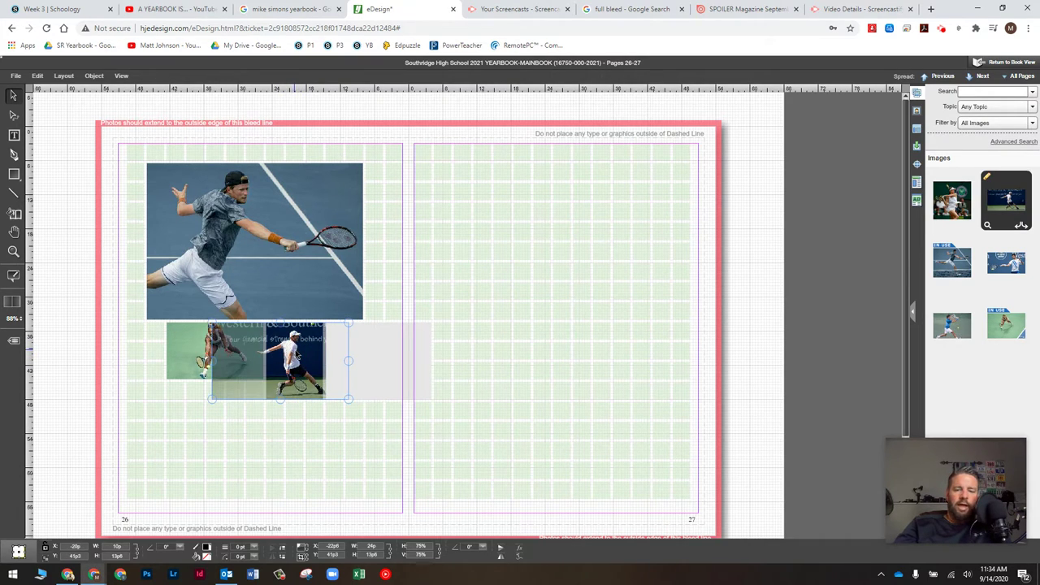
pyautogui.press('Delete')
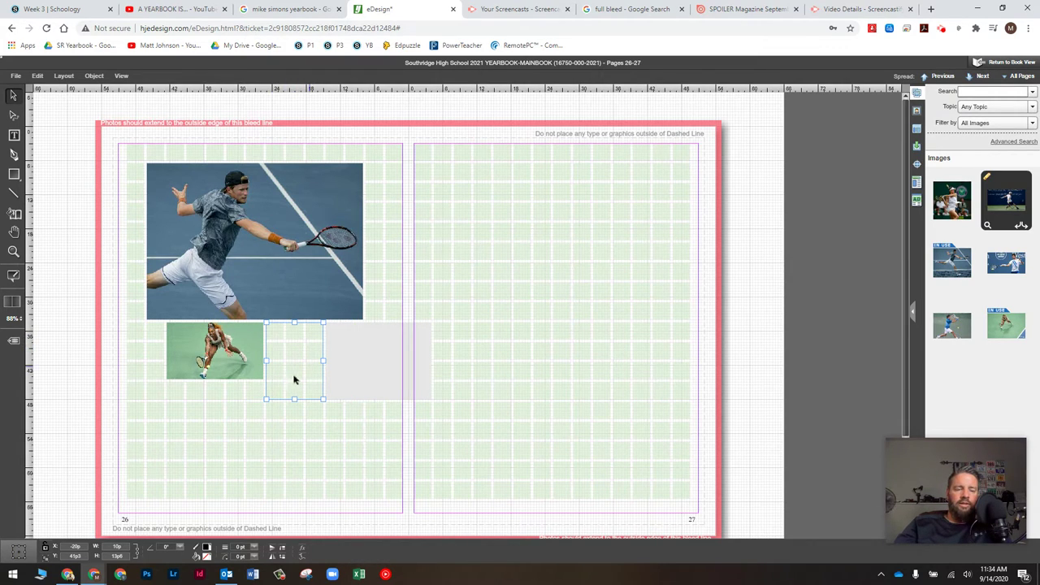
pyautogui.click(308, 426)
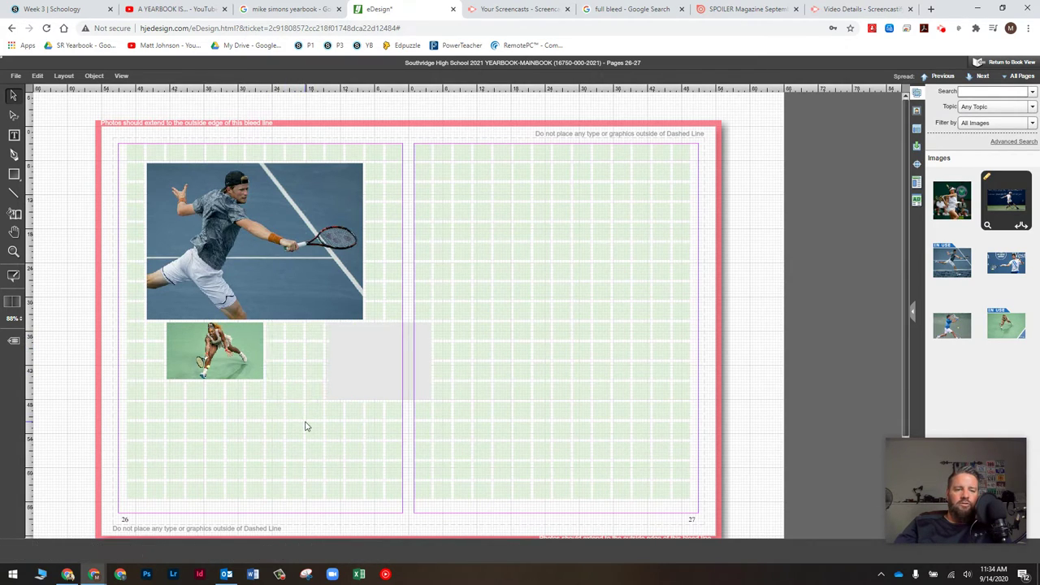
pyautogui.click(297, 350)
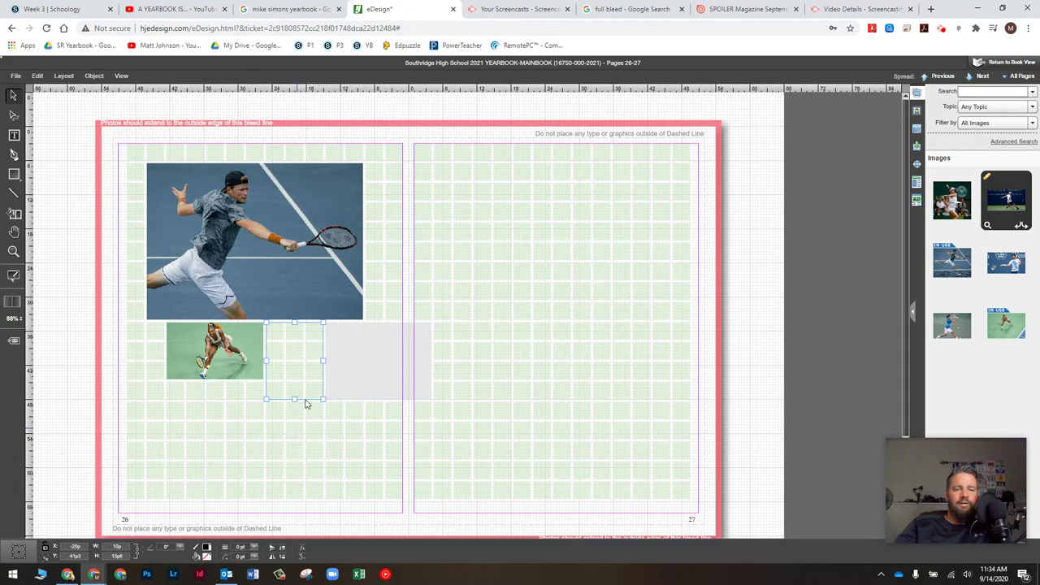
pyautogui.click(300, 433)
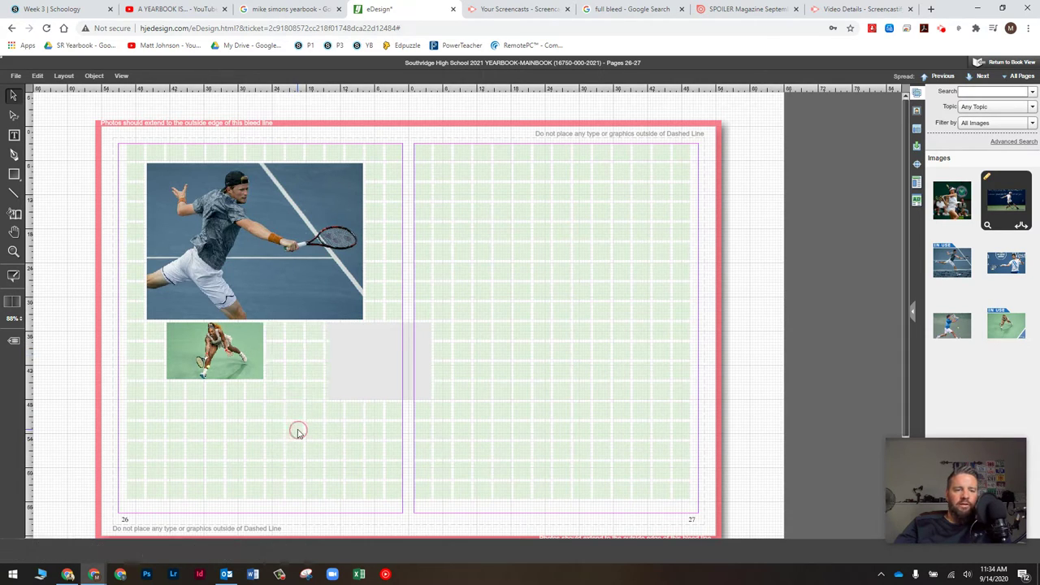
# Step: Fill the empty portrait frame with black and place the photo of the woman in white with the visor in it
pyautogui.click(297, 360)
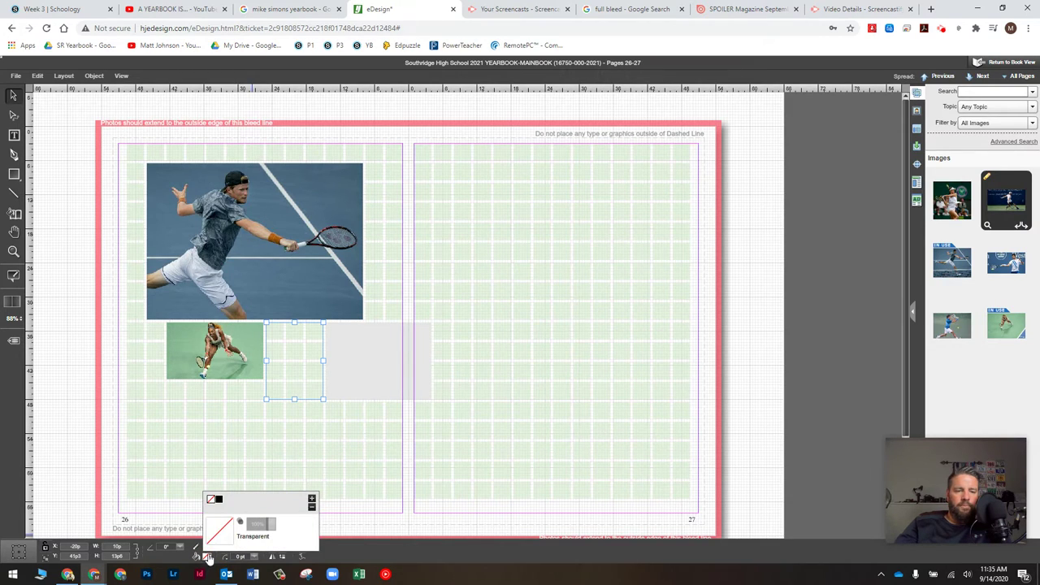
pyautogui.click(218, 500)
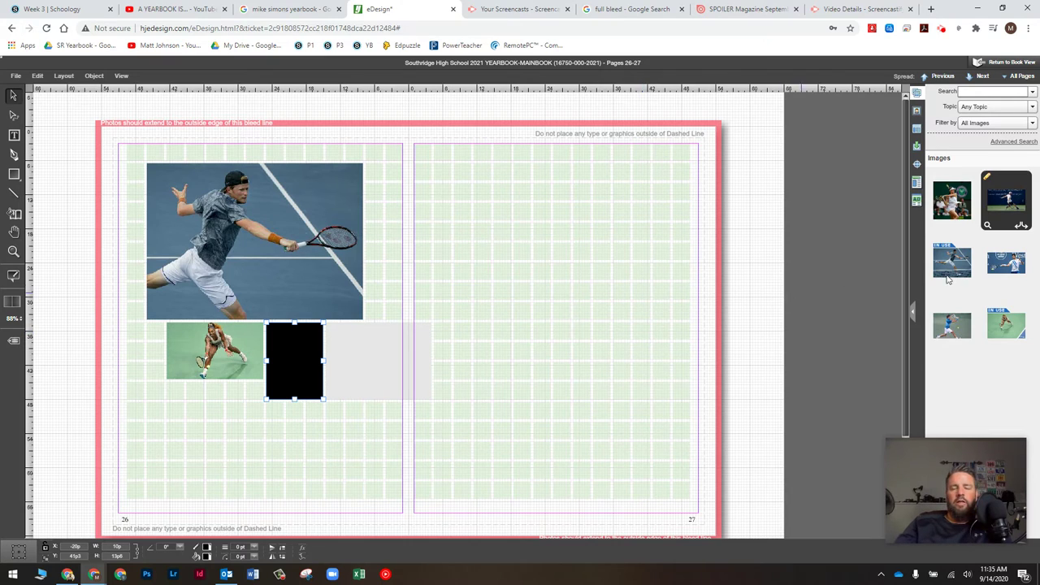
pyautogui.moveTo(953, 199); pyautogui.dragTo(288, 363)
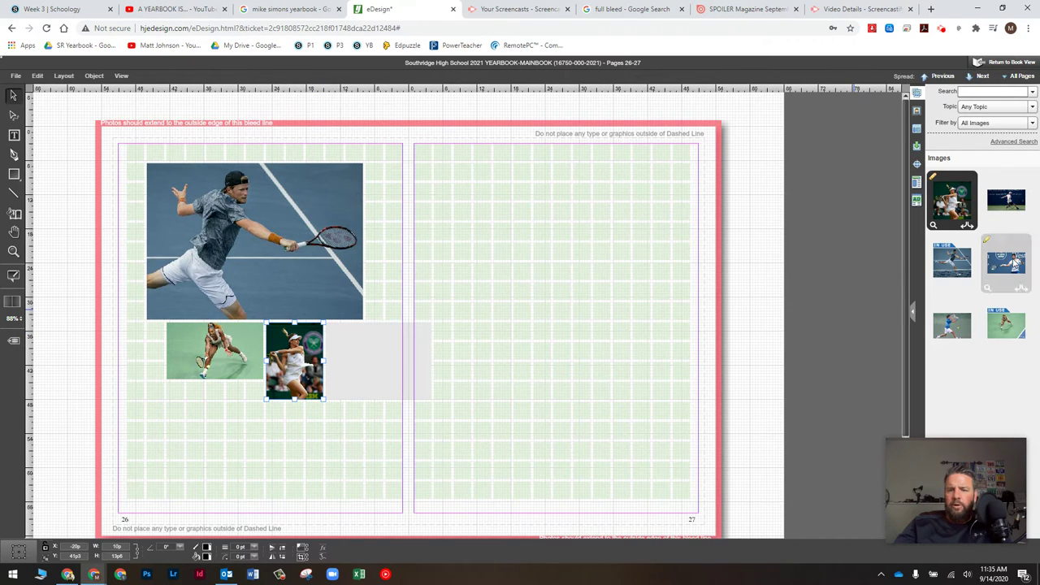
# Step: Place the US Open Series photo in the grey frame across the gutter and shift it left until its right edge meets the frame's
pyautogui.moveTo(1006, 261); pyautogui.dragTo(364, 372)
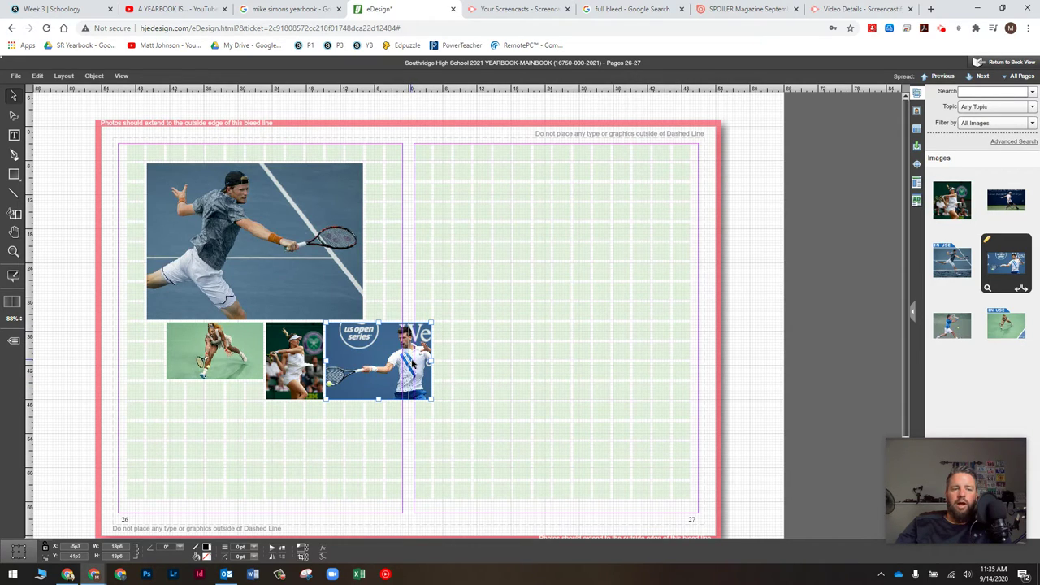
pyautogui.doubleClick(361, 367)
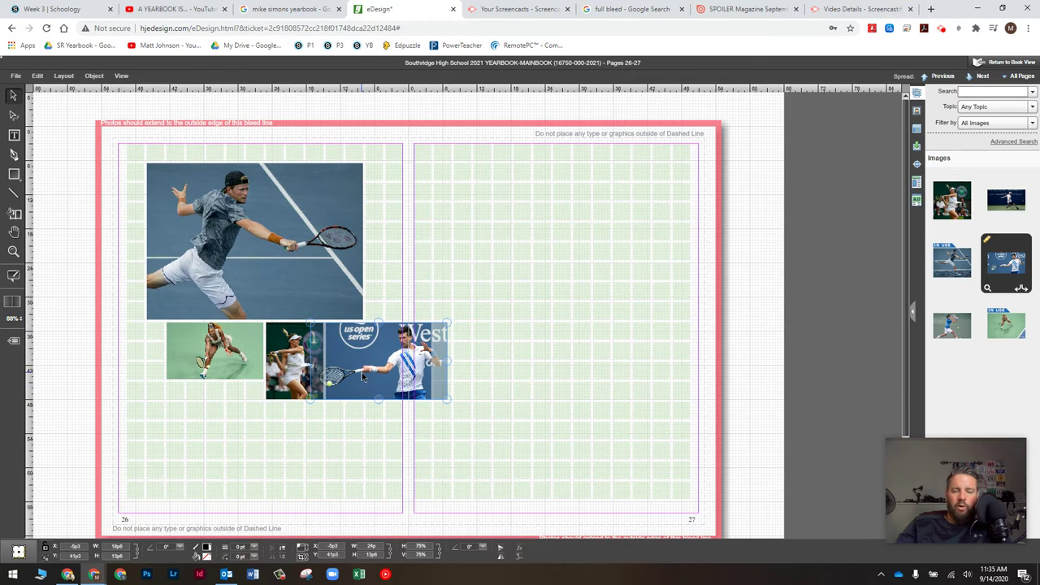
pyautogui.press('Left')
pyautogui.press('Left')
pyautogui.press('Left')
pyautogui.press('Left')
pyautogui.press('Left')
pyautogui.press('Left')
pyautogui.press('Left')
pyautogui.press('Left')
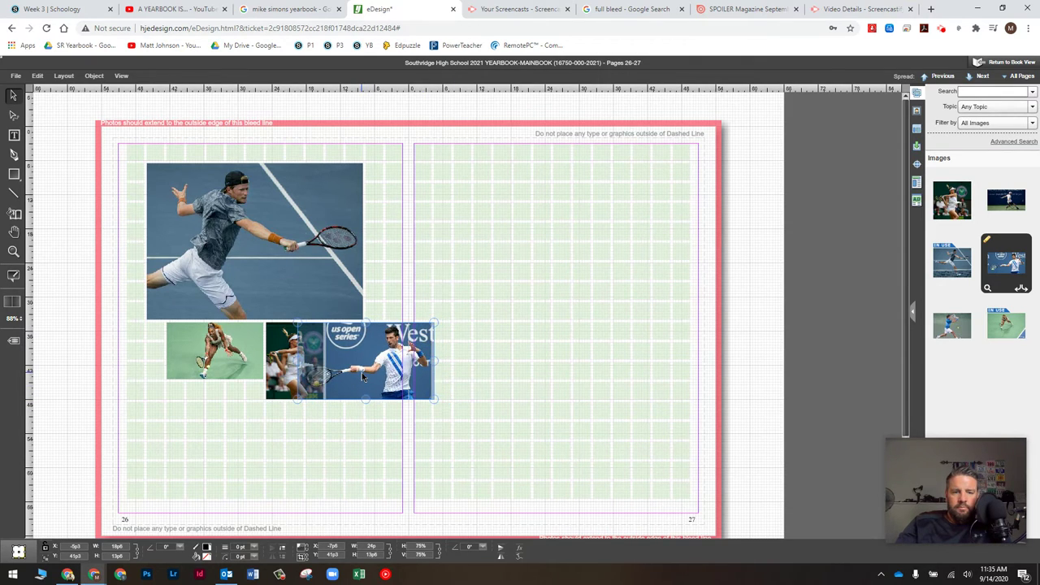
pyautogui.press('Left')
pyautogui.press('Left')
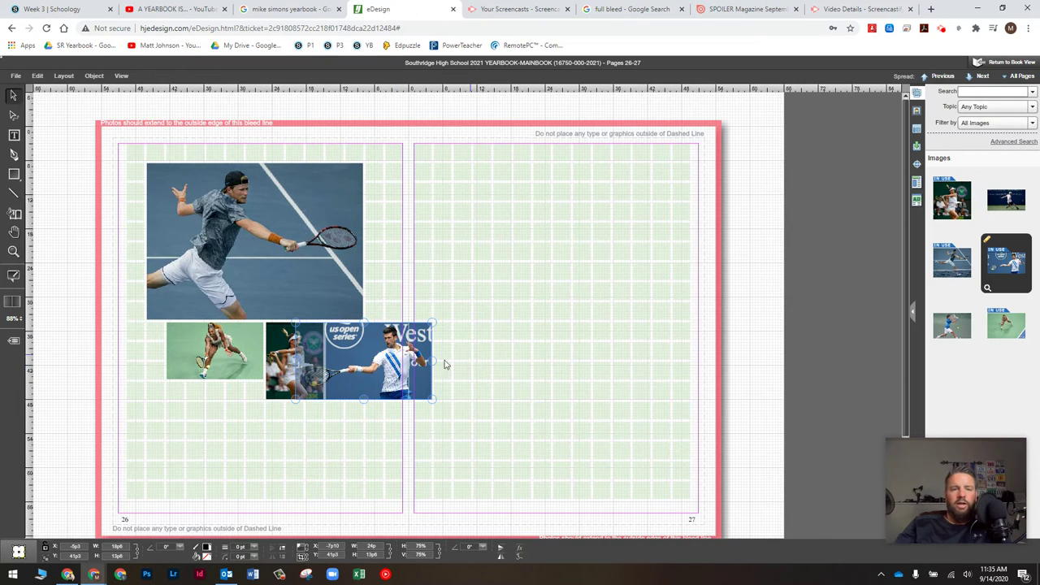
pyautogui.click(474, 373)
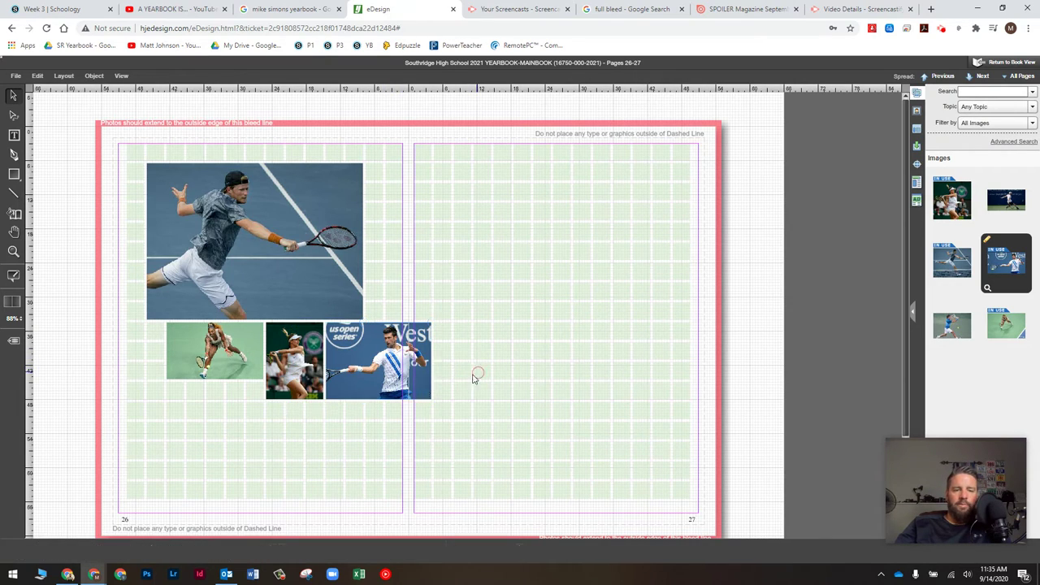
# Step: Replace the US Open Series photo in the frame across the gutter with the photo of the blue-shirted player
pyautogui.click(363, 359)
pyautogui.press('Delete')
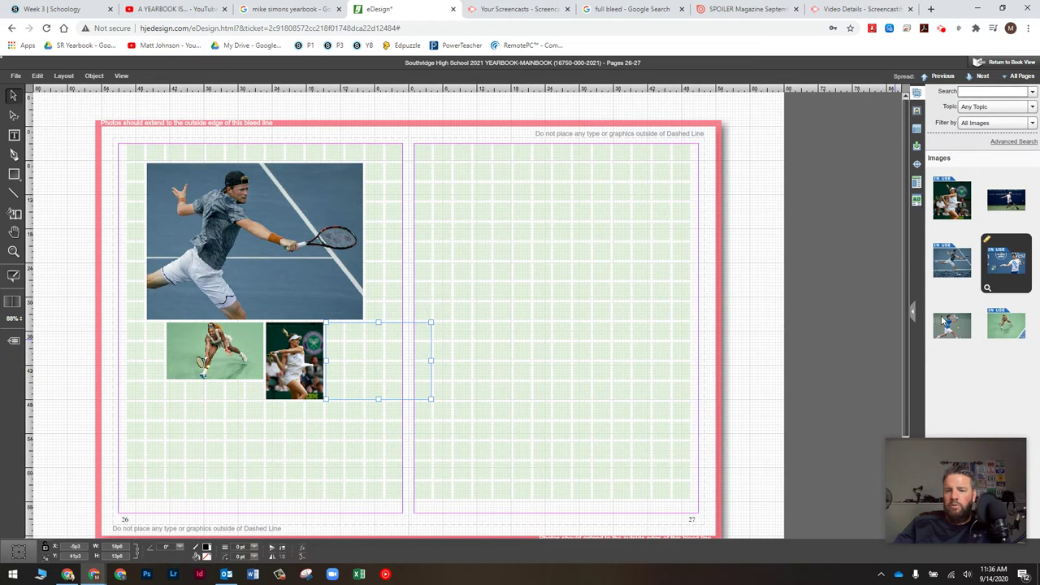
pyautogui.moveTo(943, 322); pyautogui.dragTo(360, 361)
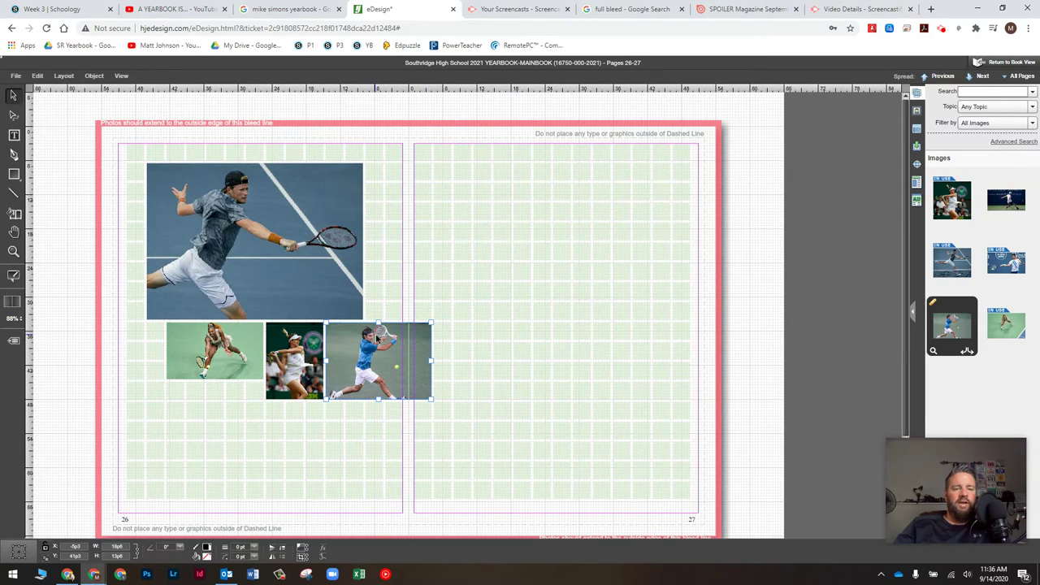
pyautogui.click(512, 393)
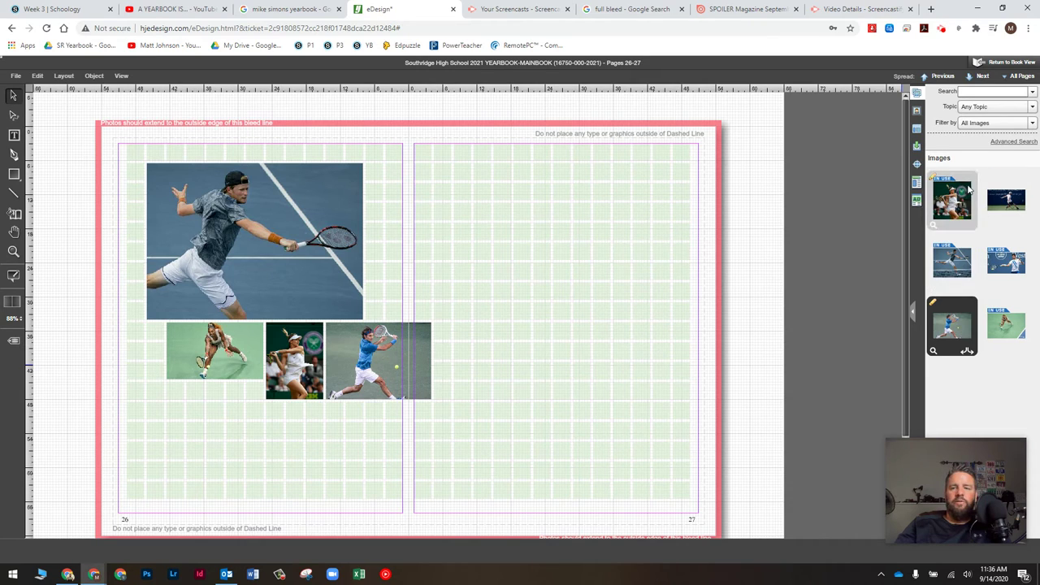
# Step: Move the blue-shirted player's photo frame right and slightly down across the gutter, and undo the move
pyautogui.moveTo(943, 187)
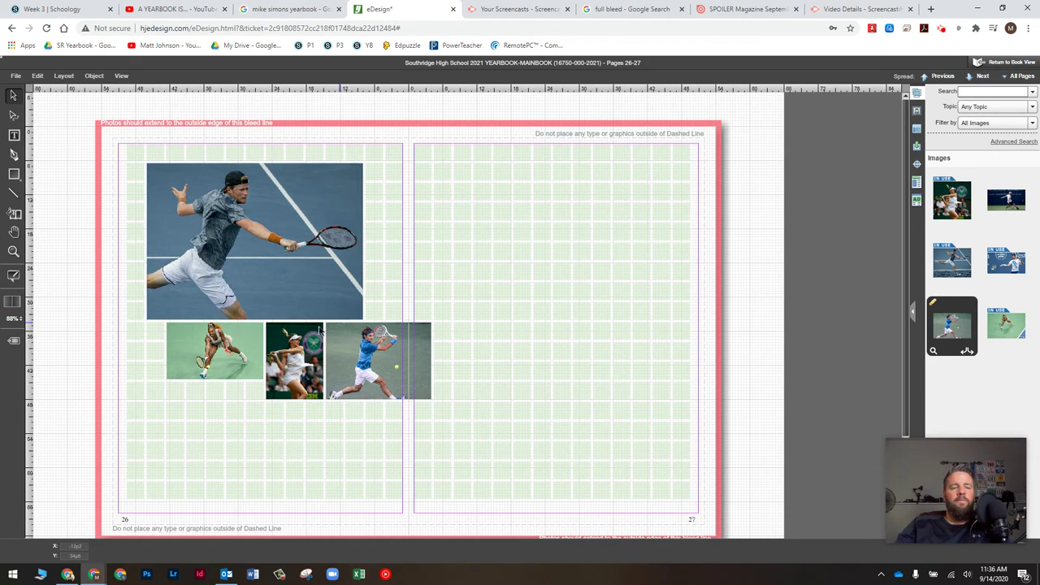
pyautogui.scroll(5, 314, 328)
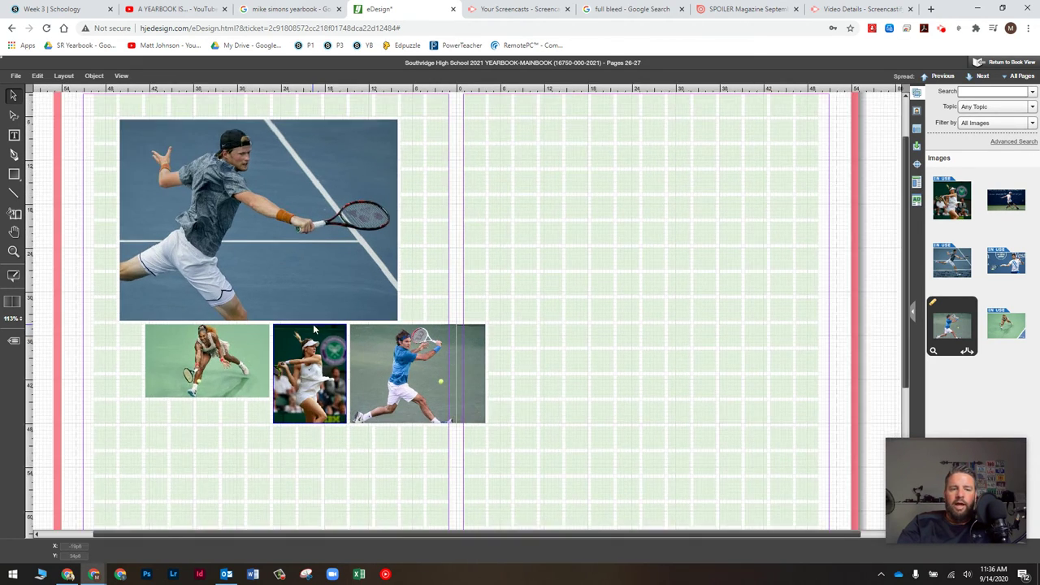
pyautogui.scroll(2, 313, 323)
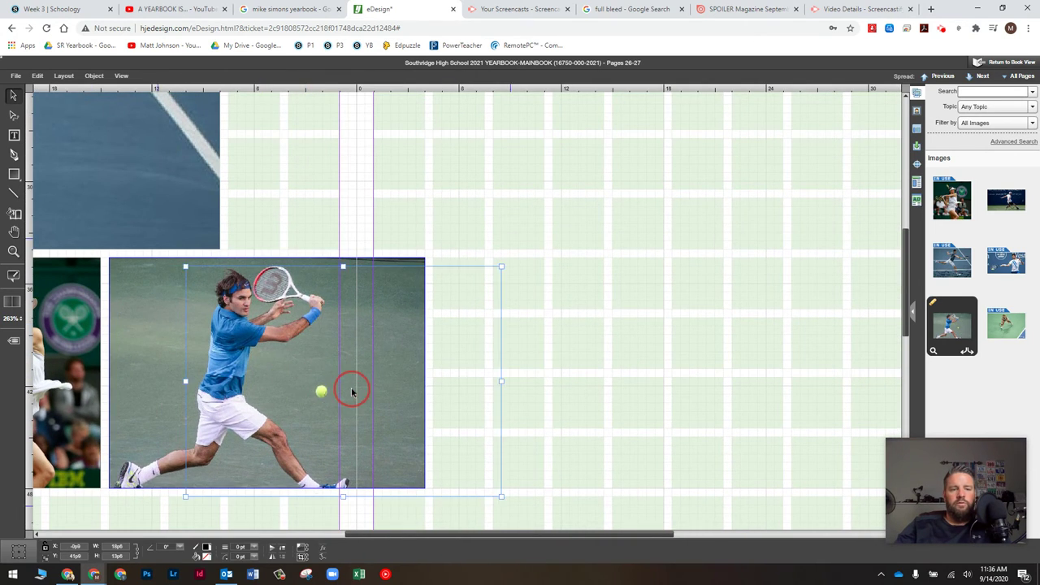
pyautogui.moveTo(350, 388); pyautogui.dragTo(444, 396)
pyautogui.hotkey('ctrl', 'z')
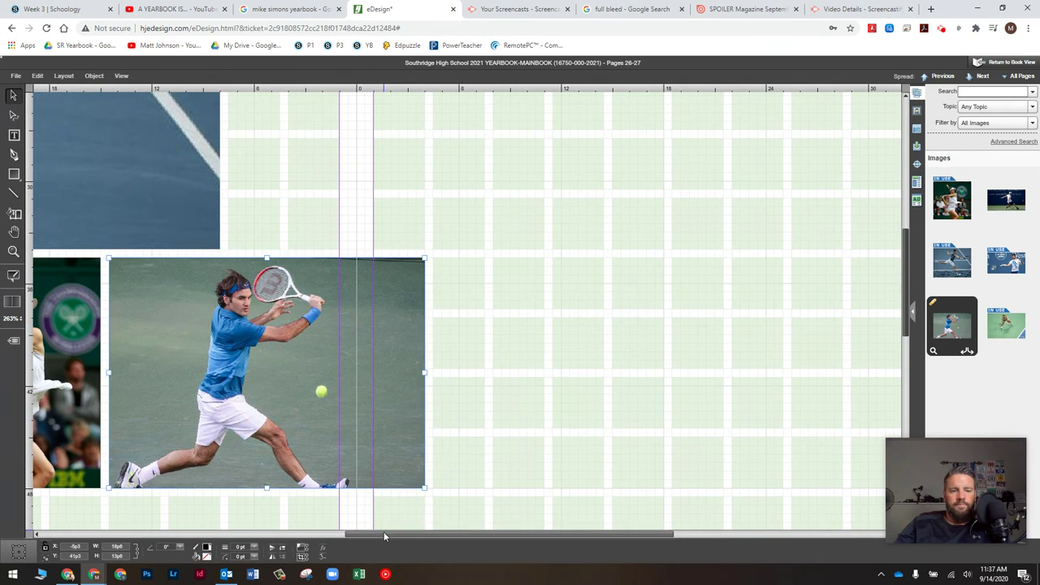
# Step: Offset the blue-shirted player's frame slightly right and down to compare the spacing, and return it to the grid at X -5p3, Y 41p3
pyautogui.moveTo(383, 533); pyautogui.dragTo(257, 533)
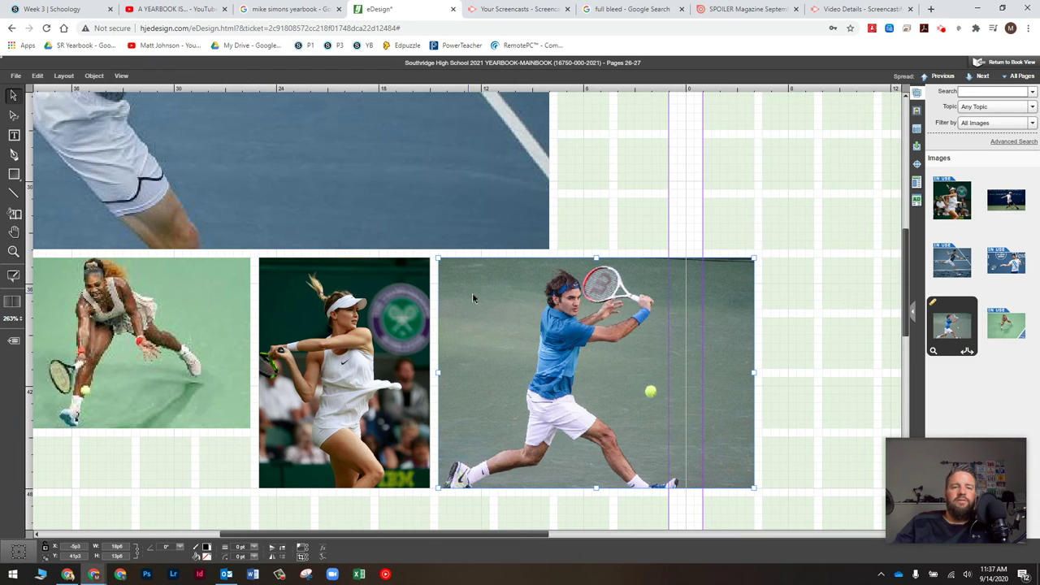
pyautogui.moveTo(479, 294); pyautogui.dragTo(488, 303)
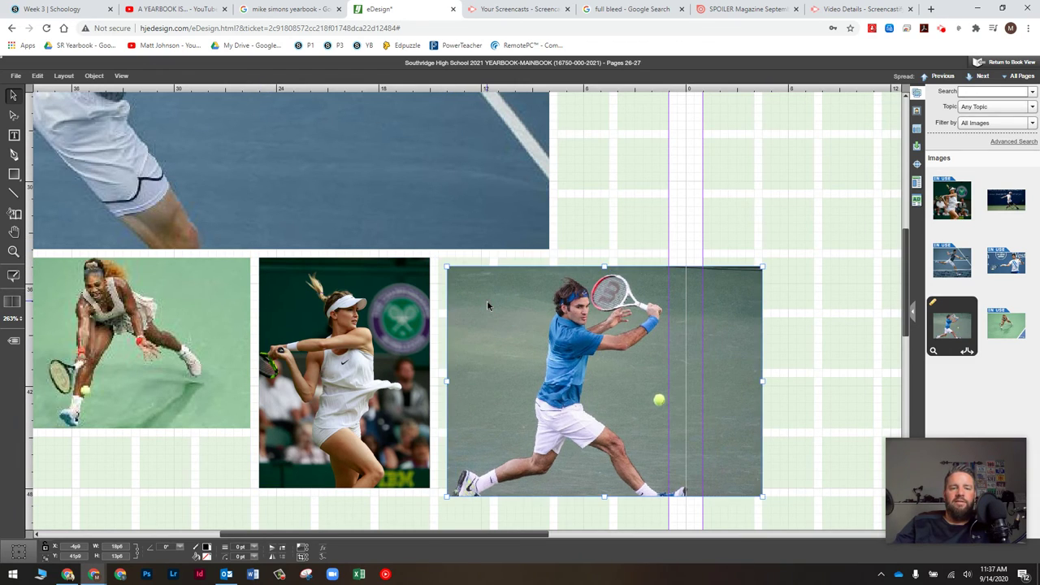
pyautogui.click(621, 212)
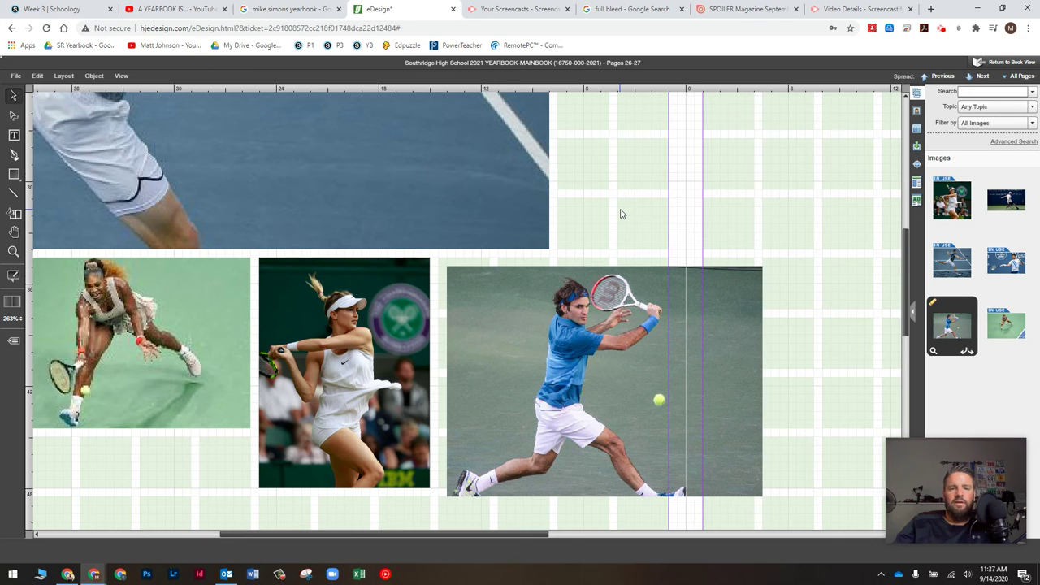
pyautogui.scroll(-2, 621, 214)
pyautogui.scroll(3, 621, 213)
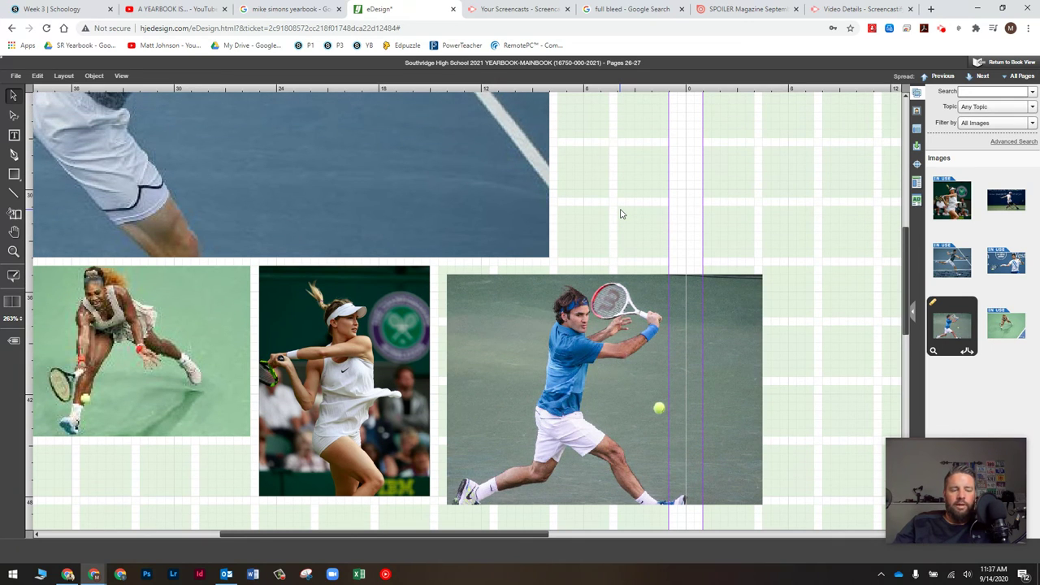
pyautogui.keyDown('ctrl'); pyautogui.scroll(-3, 621, 214); pyautogui.keyUp('ctrl')
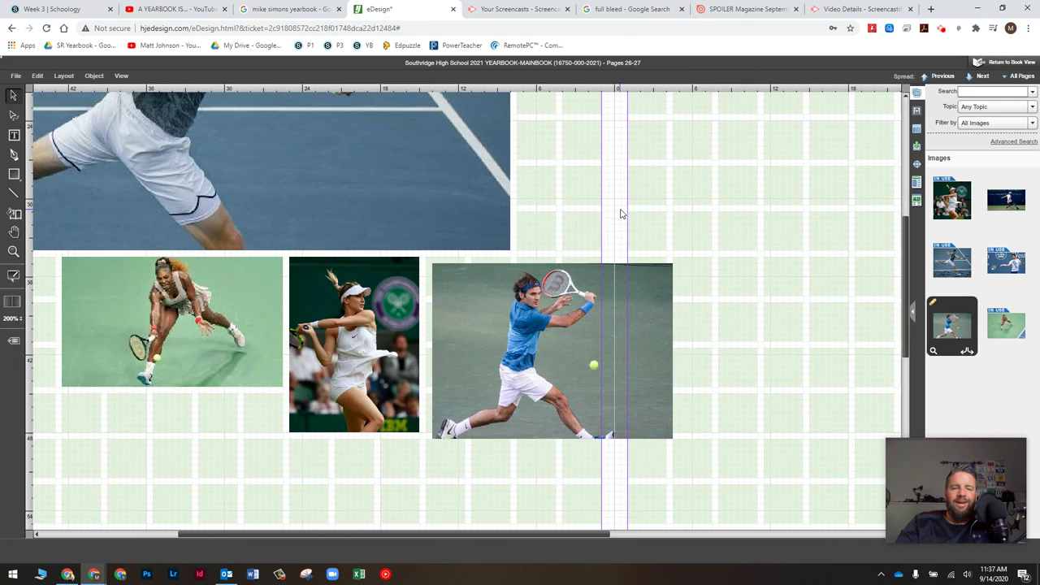
pyautogui.keyDown('ctrl'); pyautogui.scroll(3, 621, 214); pyautogui.keyUp('ctrl')
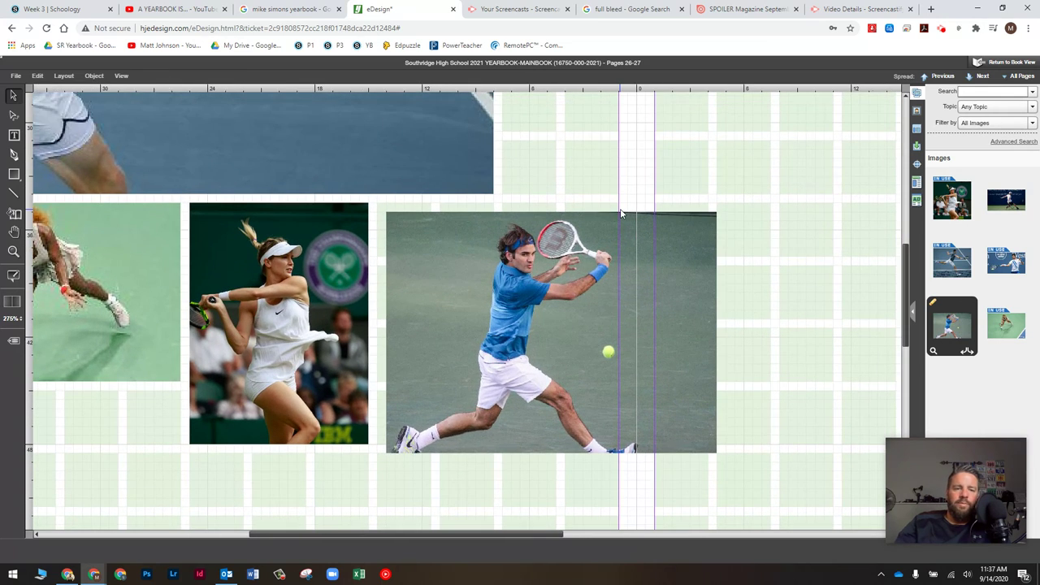
pyautogui.click(420, 227)
pyautogui.moveTo(399, 234); pyautogui.dragTo(392, 222)
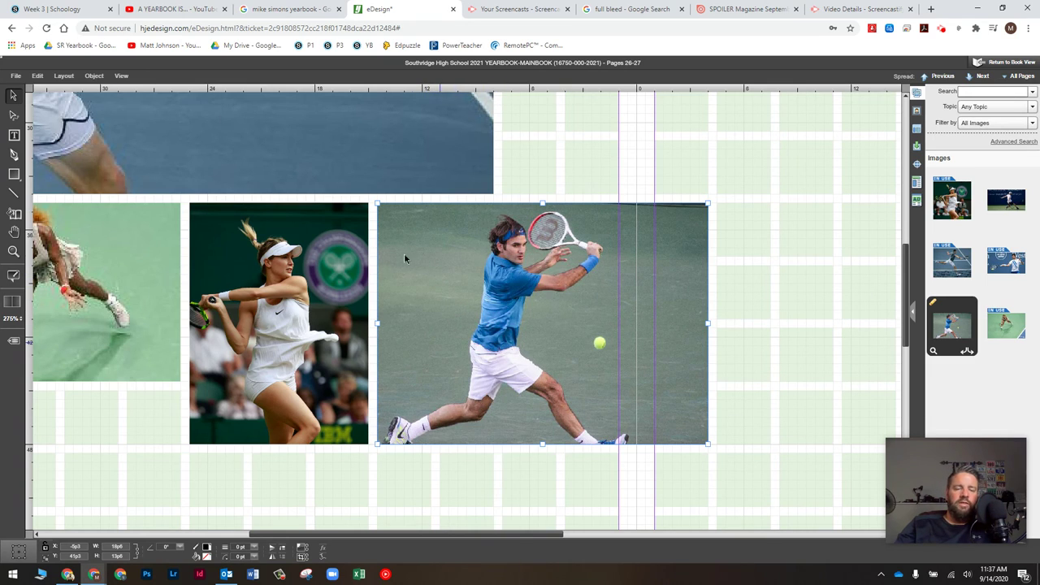
# Step: Move the blue-shirted player's frame one grid square right and down, and bring it back beside the portrait photo
pyautogui.click(483, 309)
pyautogui.moveTo(498, 325); pyautogui.dragTo(549, 381)
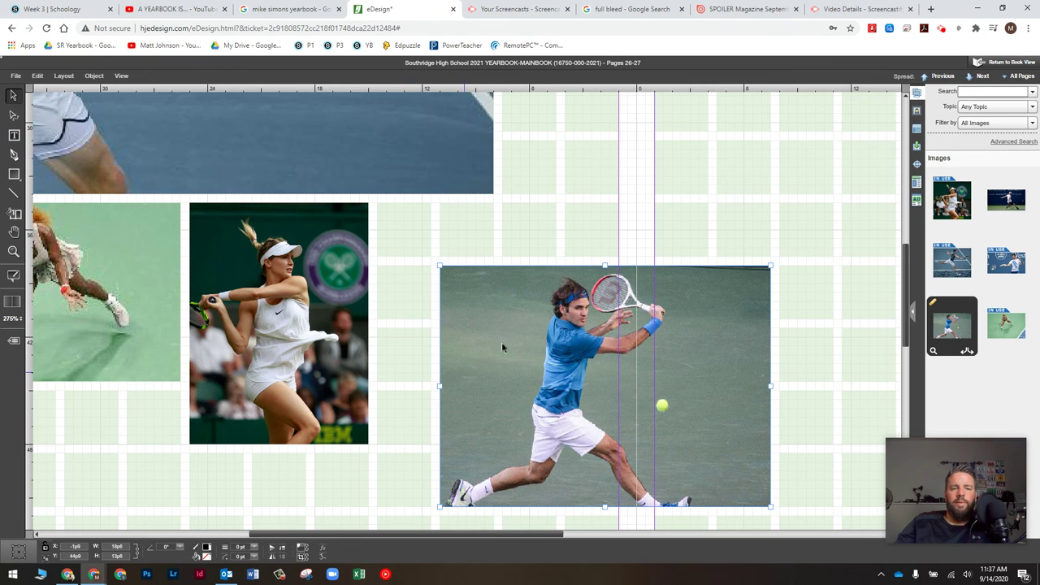
pyautogui.moveTo(506, 327); pyautogui.dragTo(374, 203)
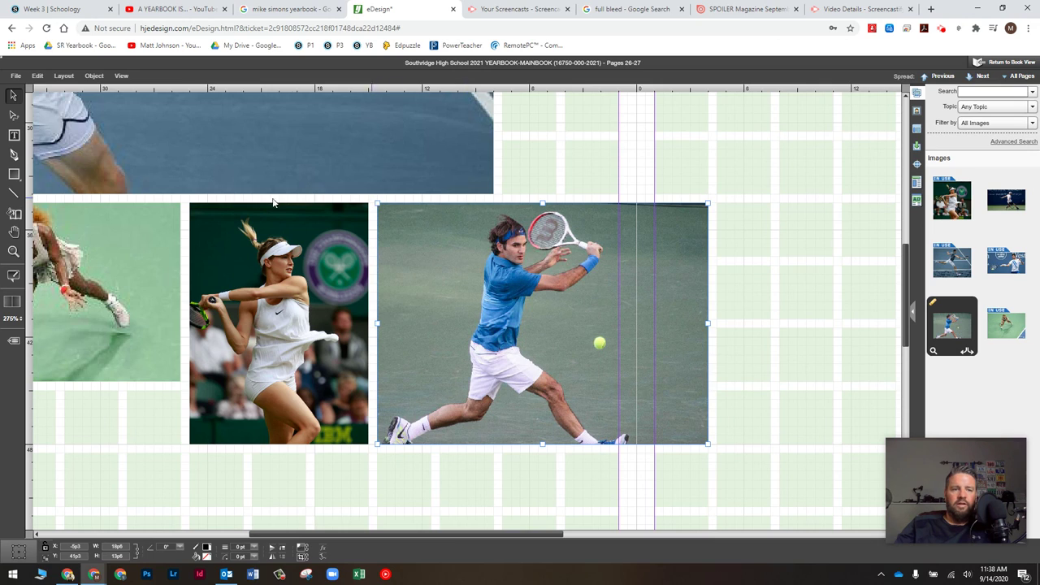